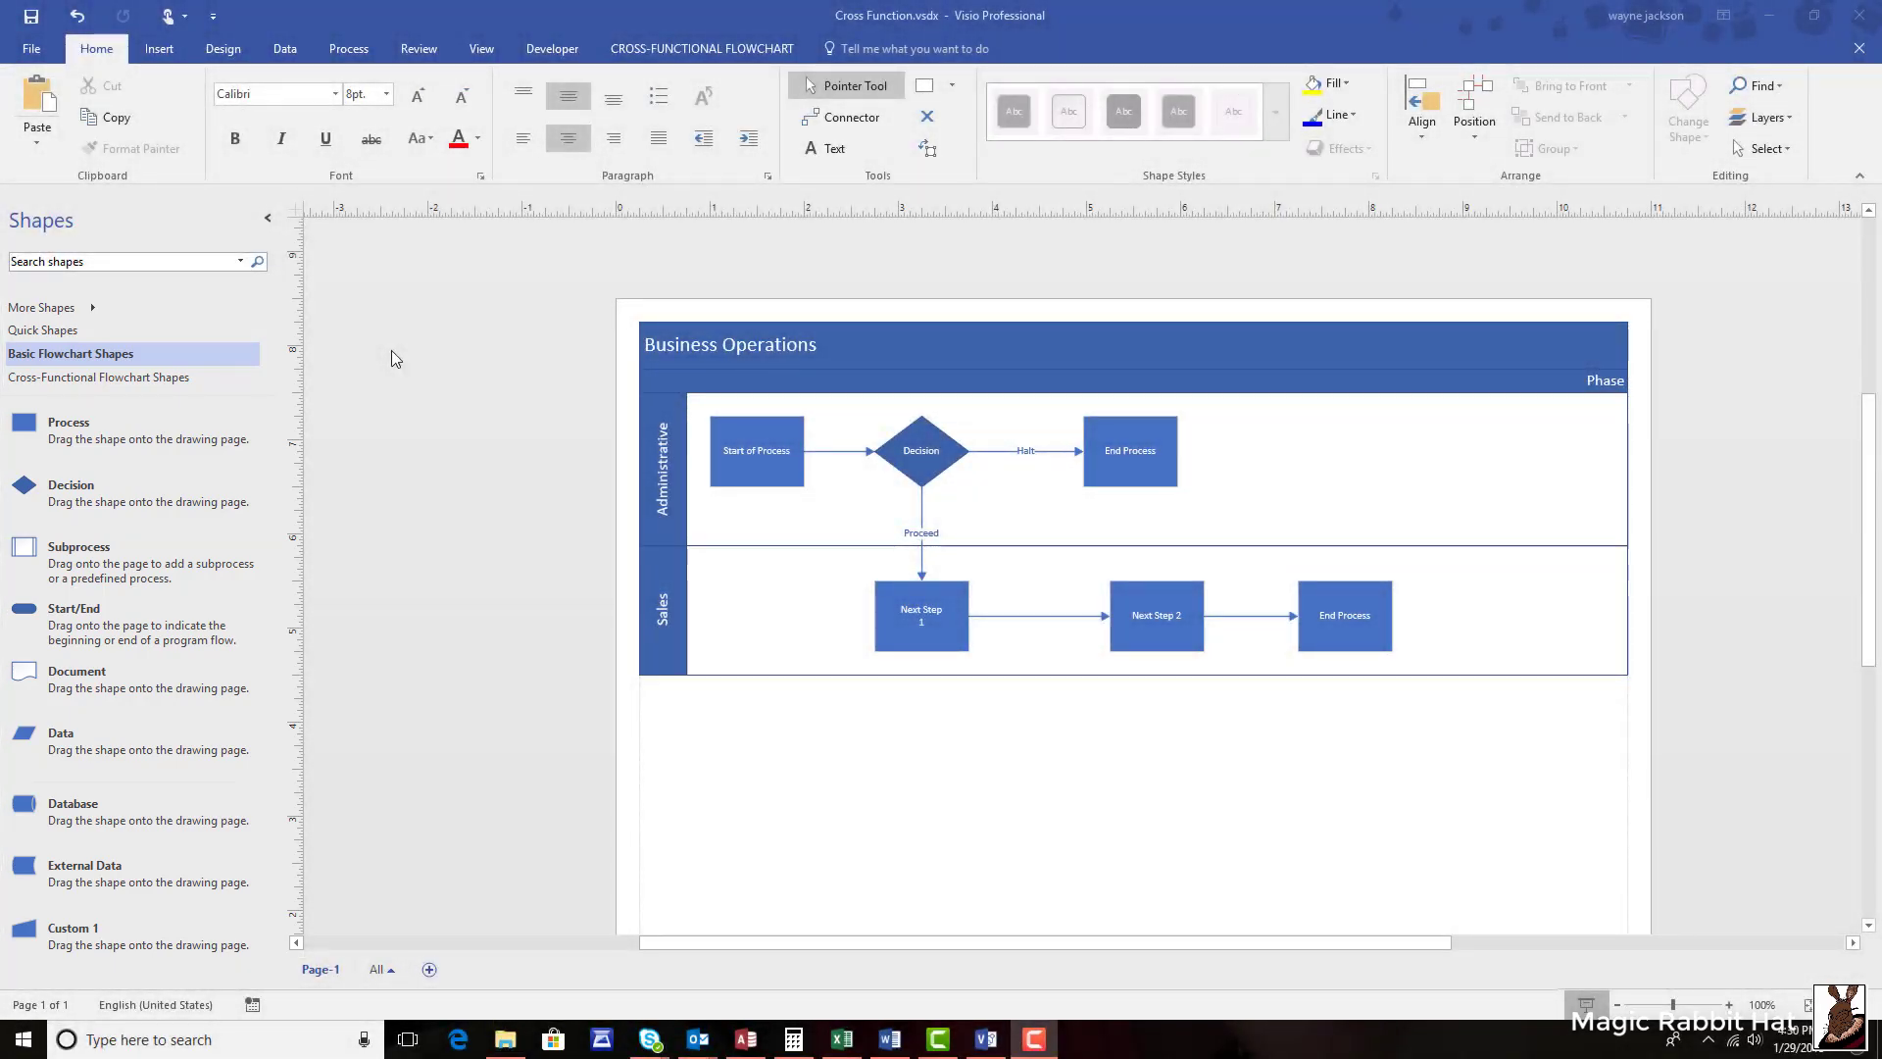
- Review the Decorative Shapes and Calendar Shapes stencils, and create a new stencil in US units
click(214, 356)
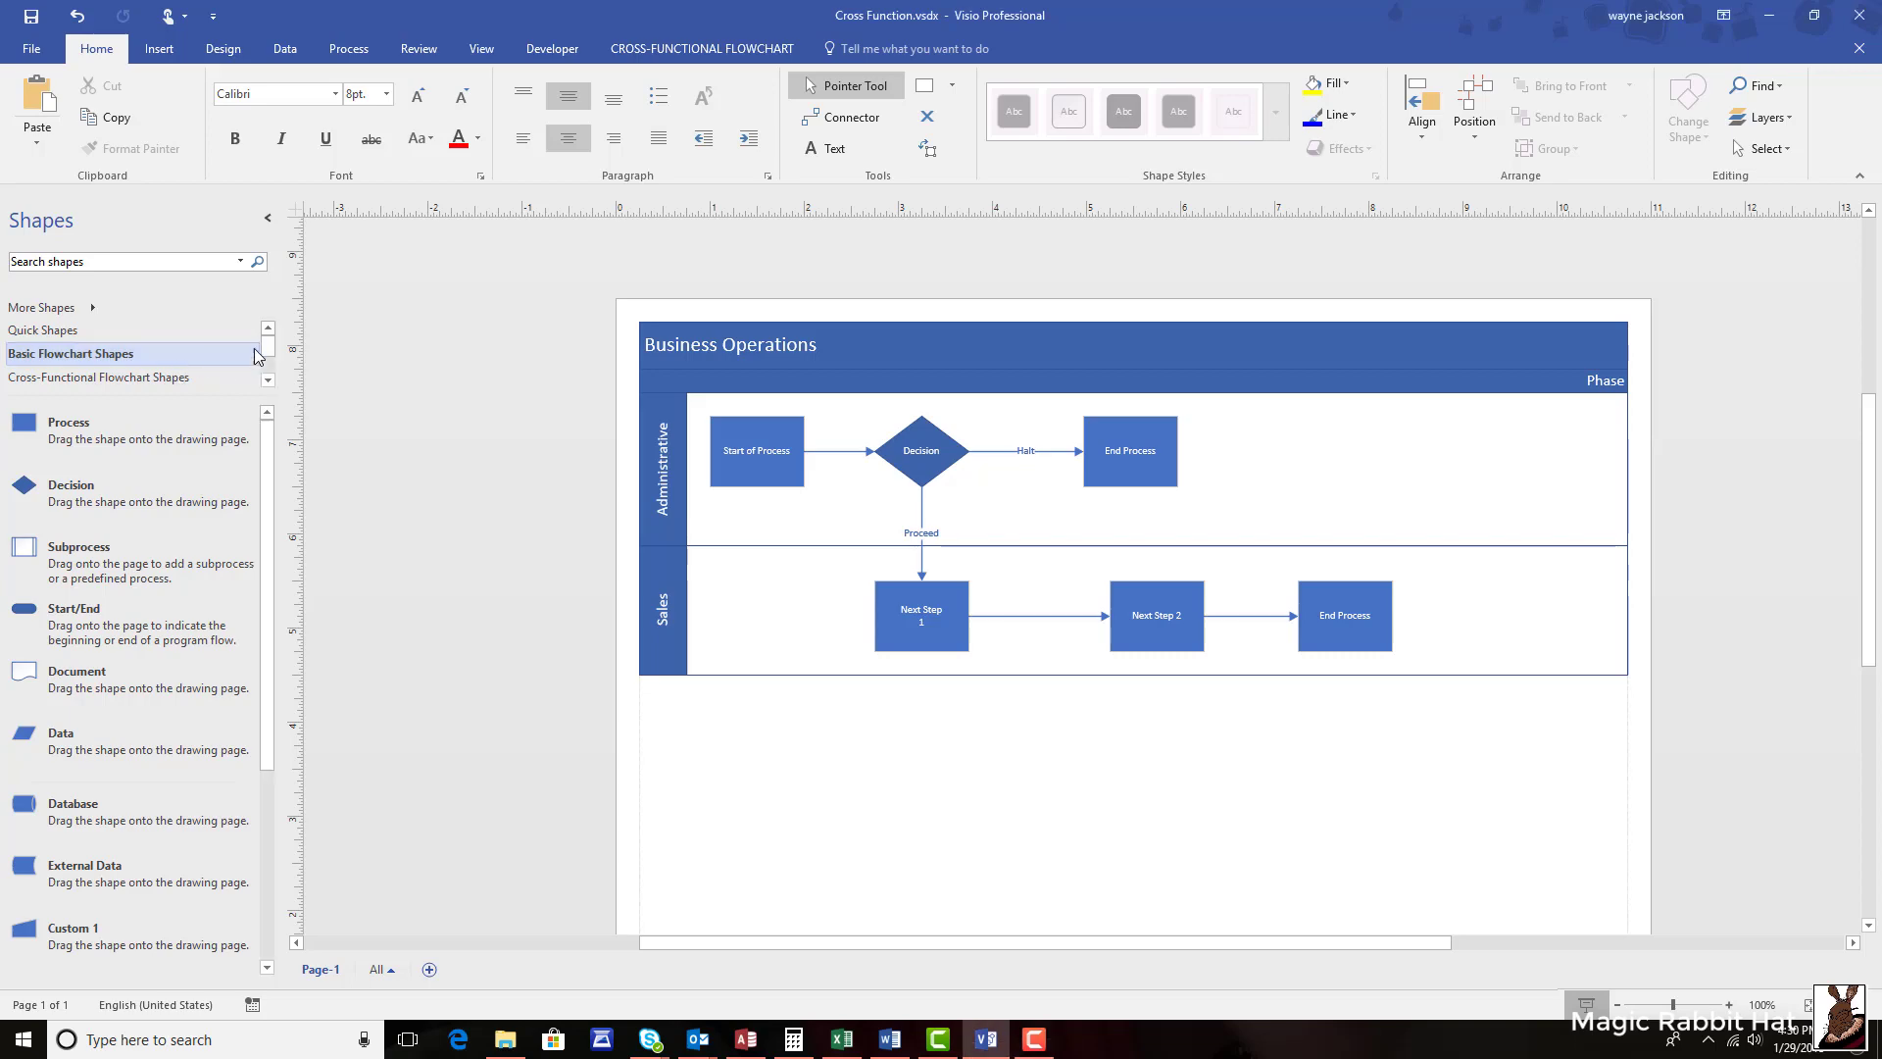
click(266, 380)
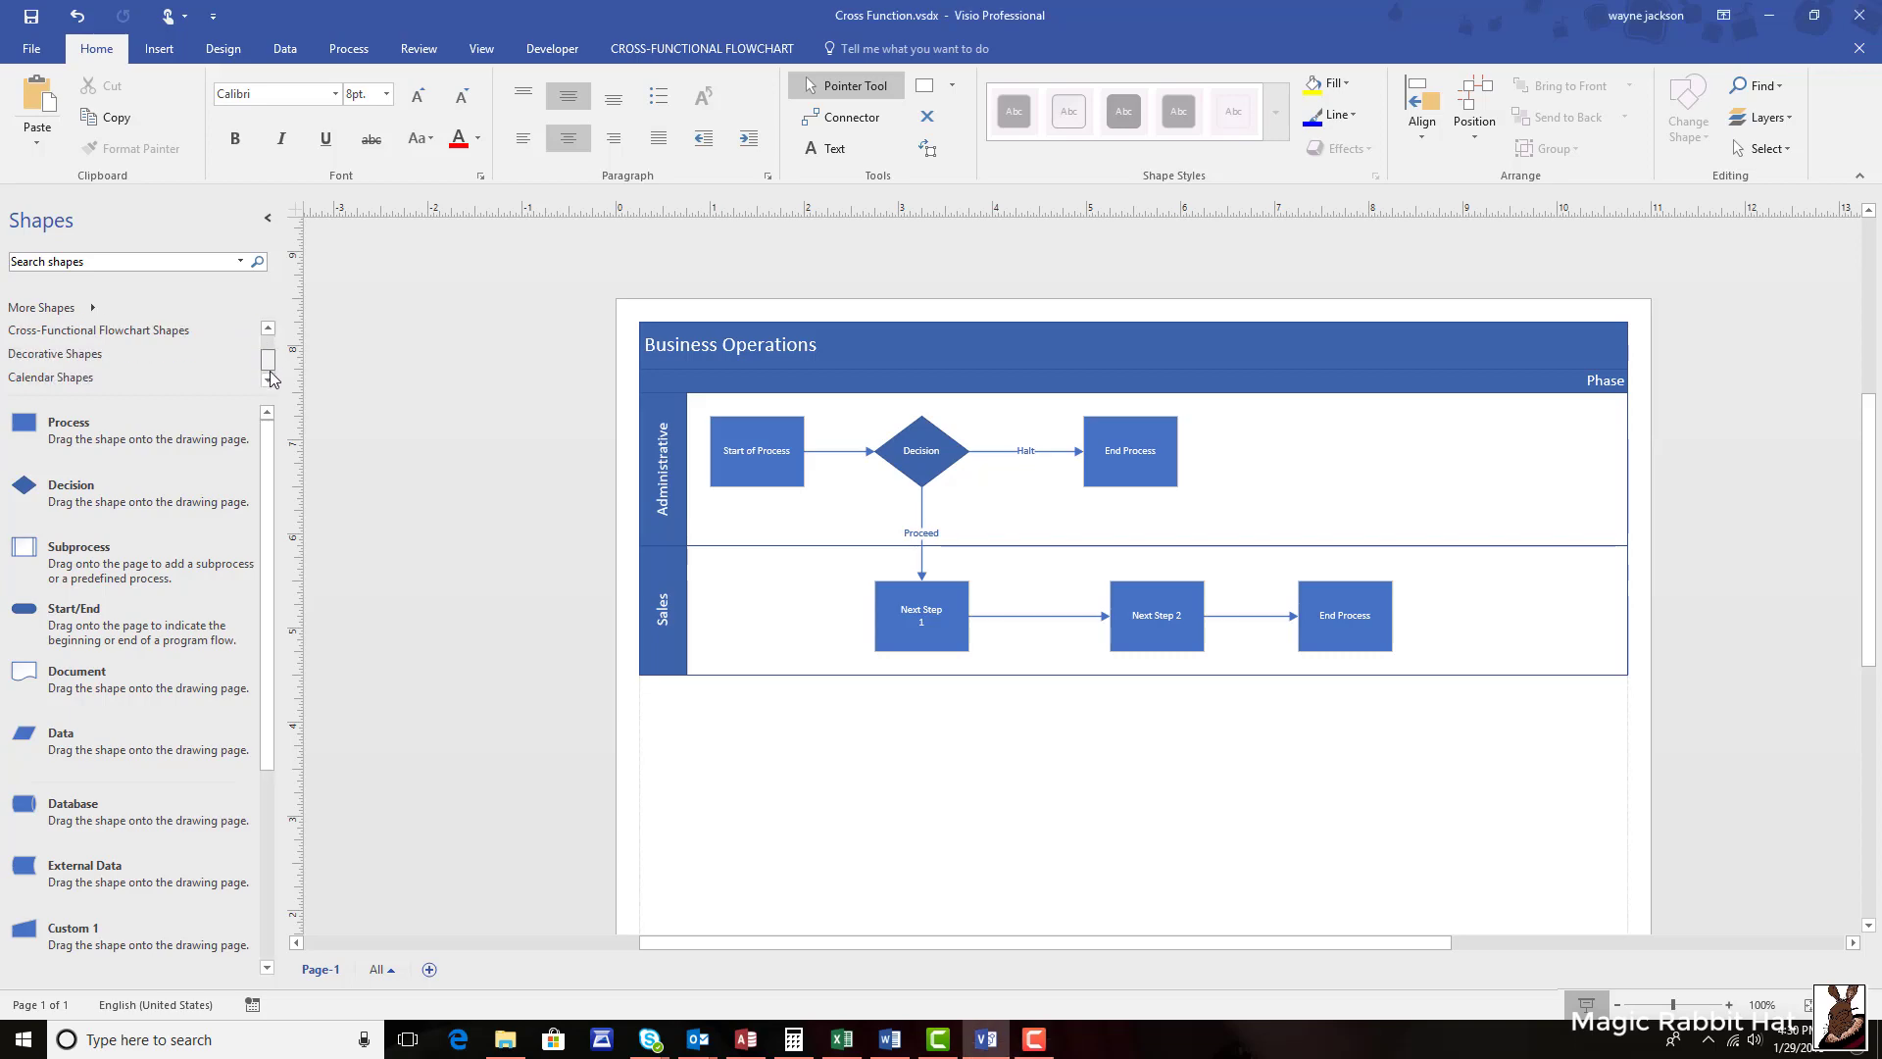
click(138, 357)
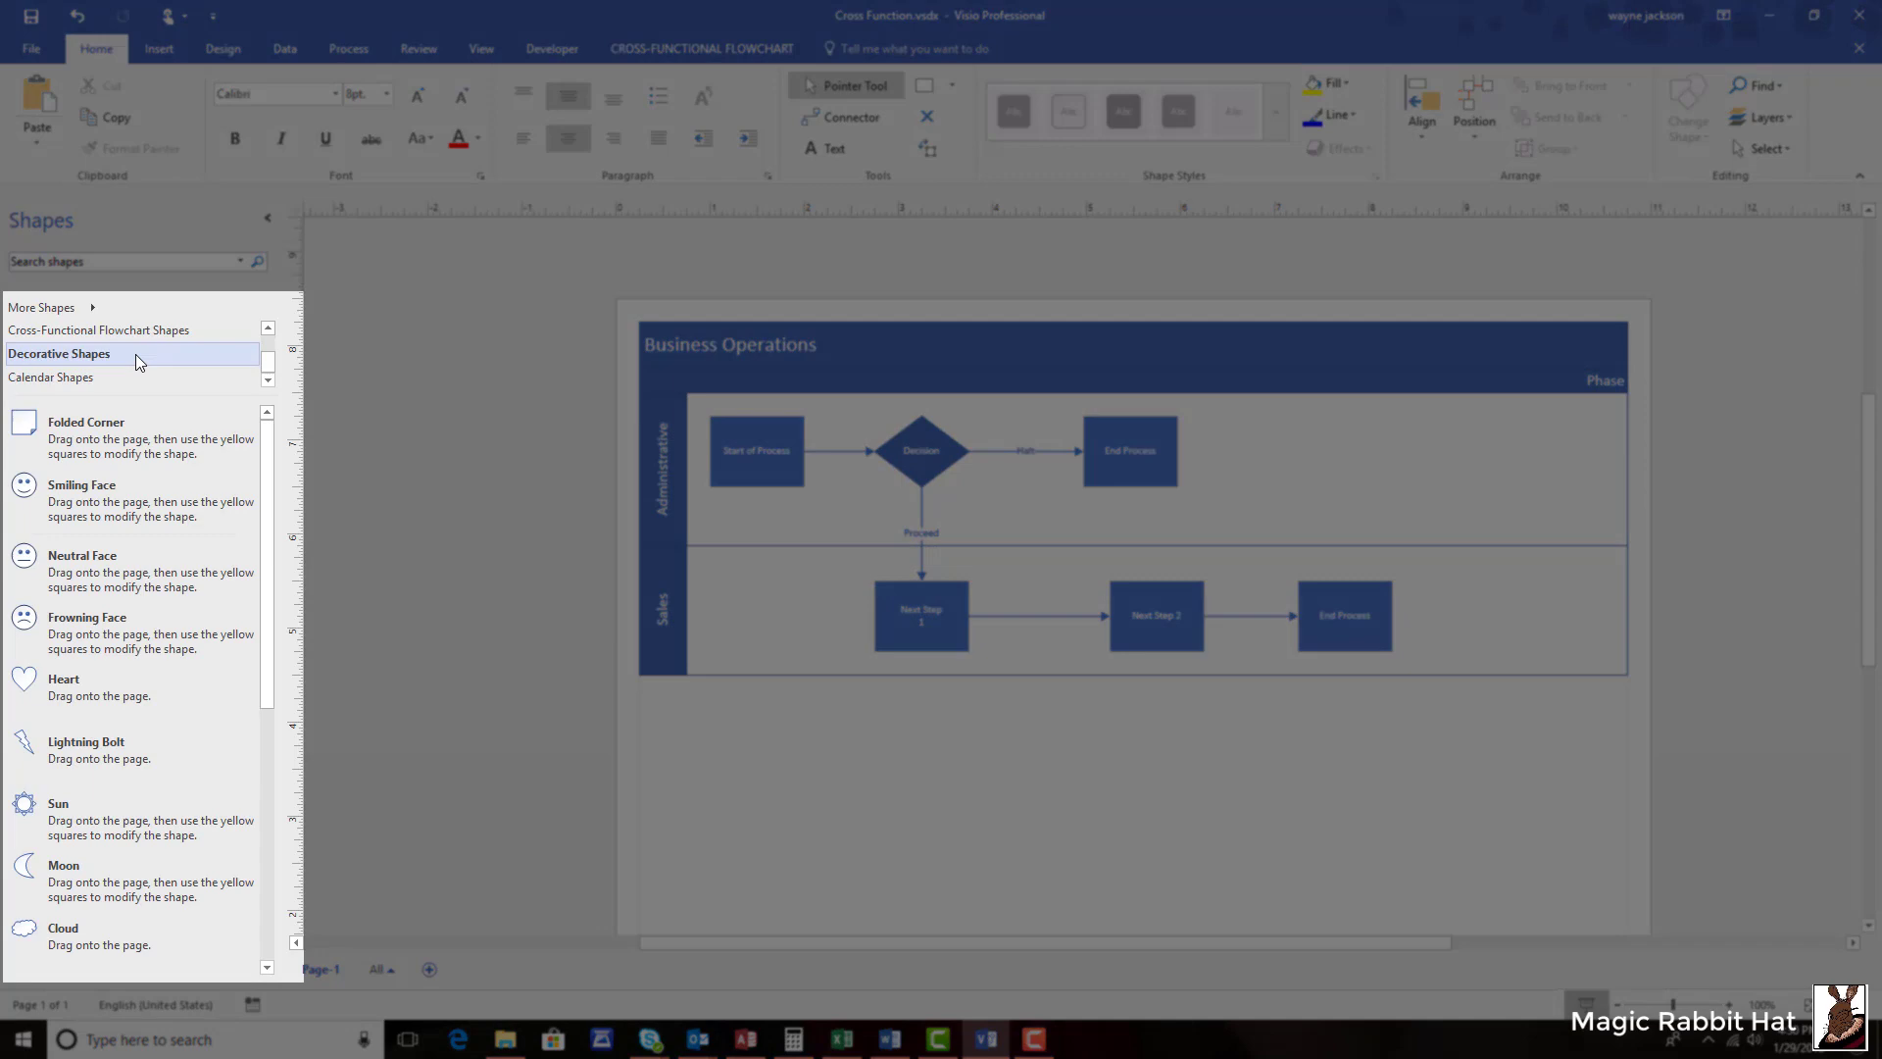
click(118, 379)
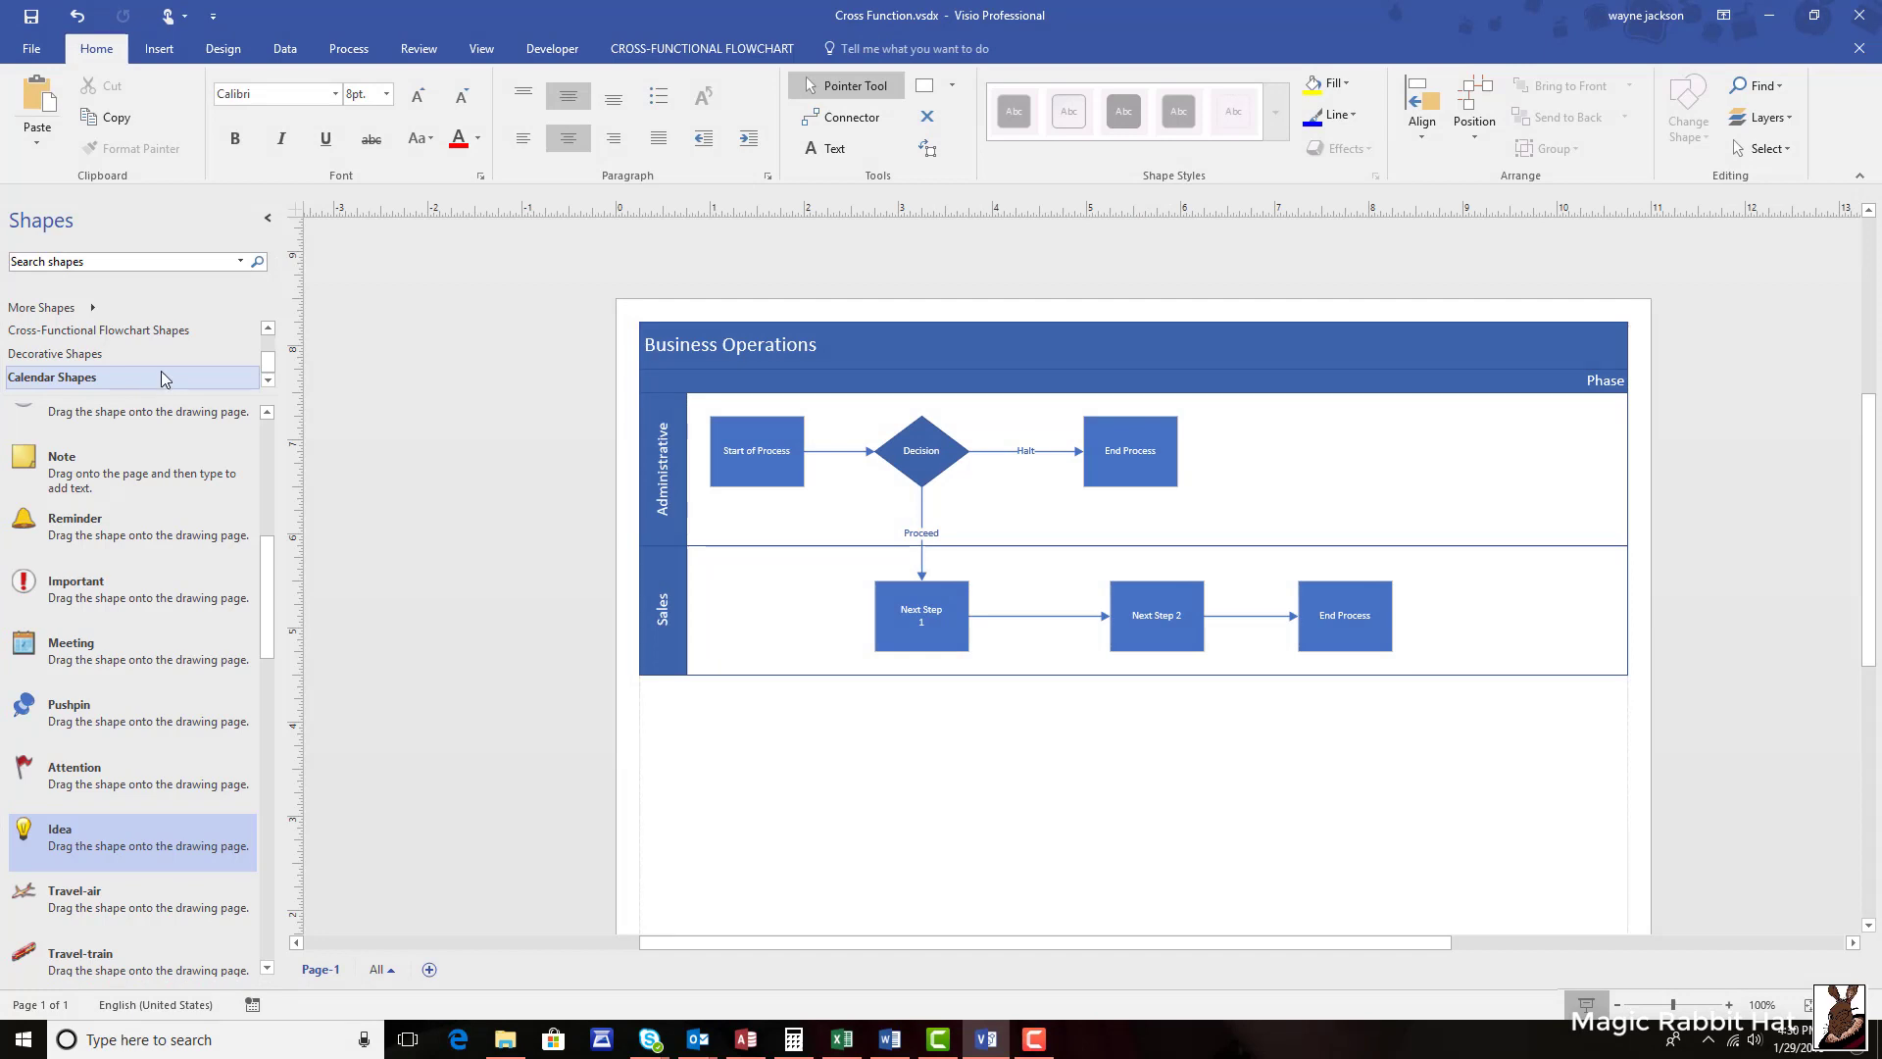
scroll(162, 378, up, 2)
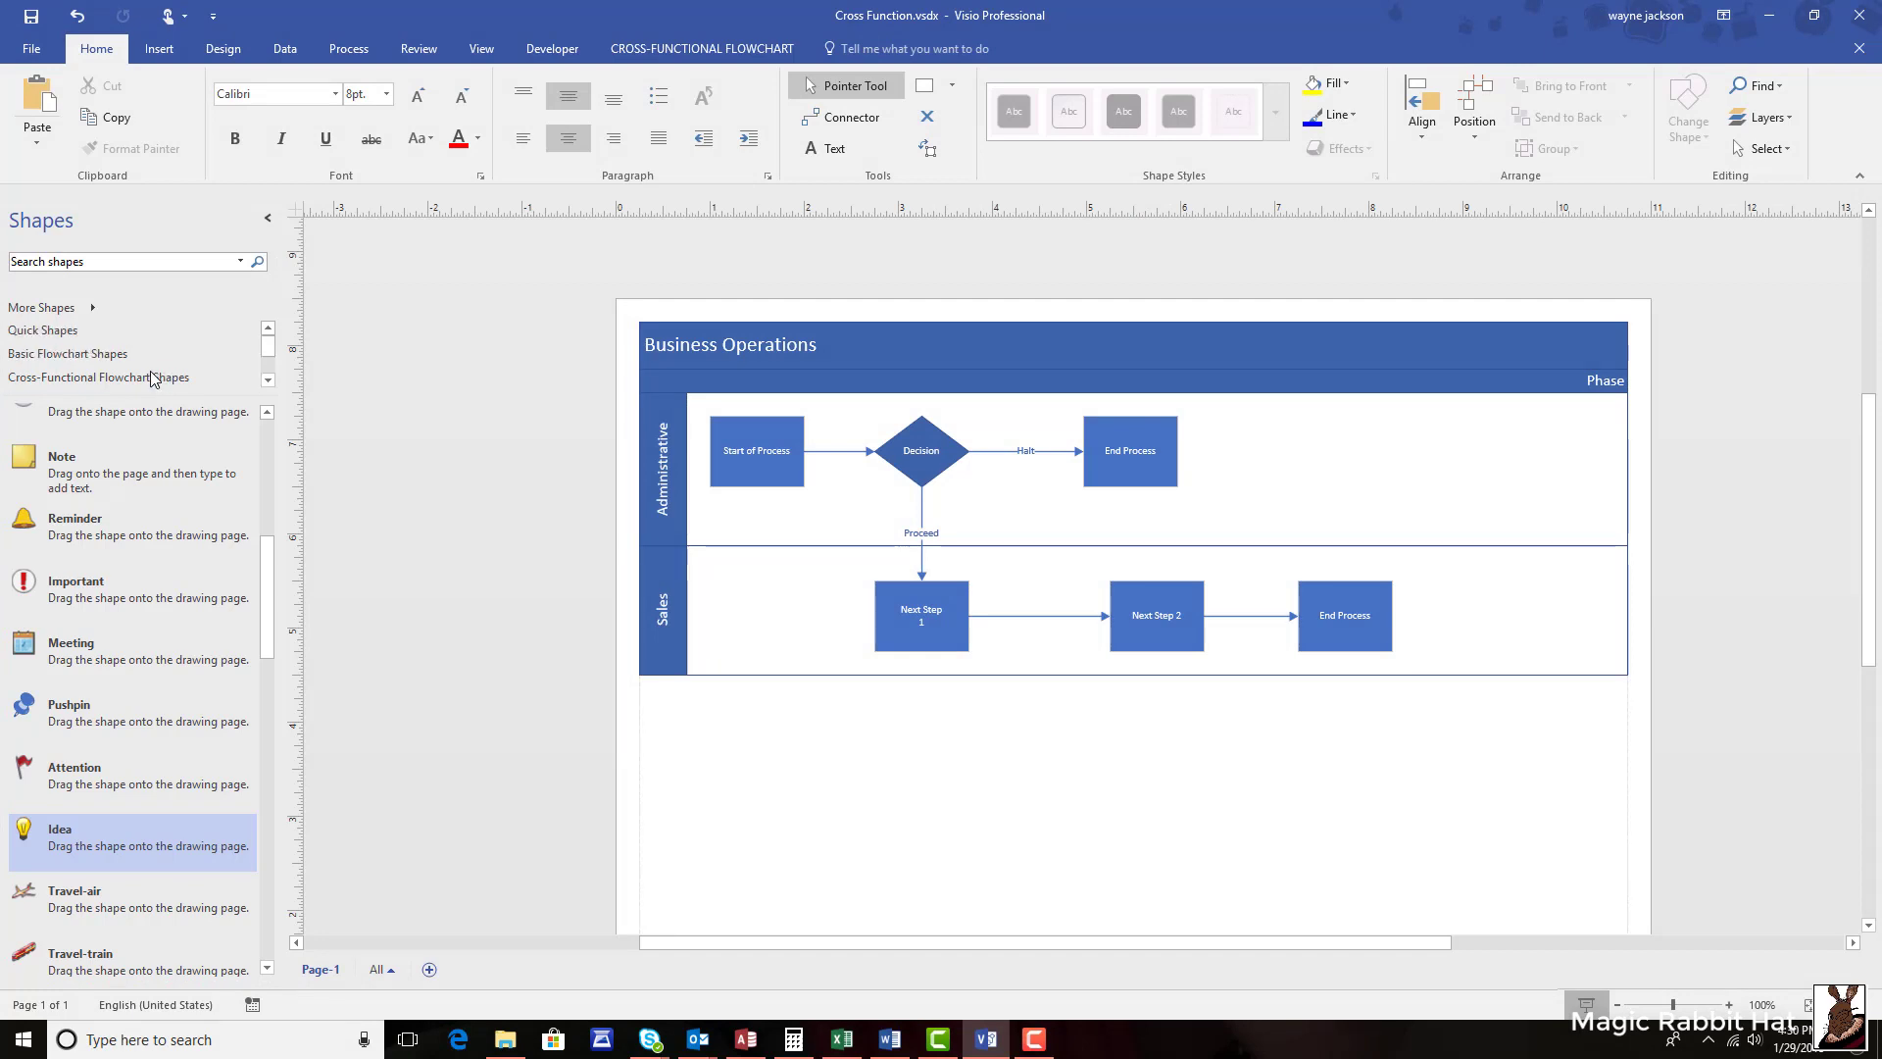
click(54, 310)
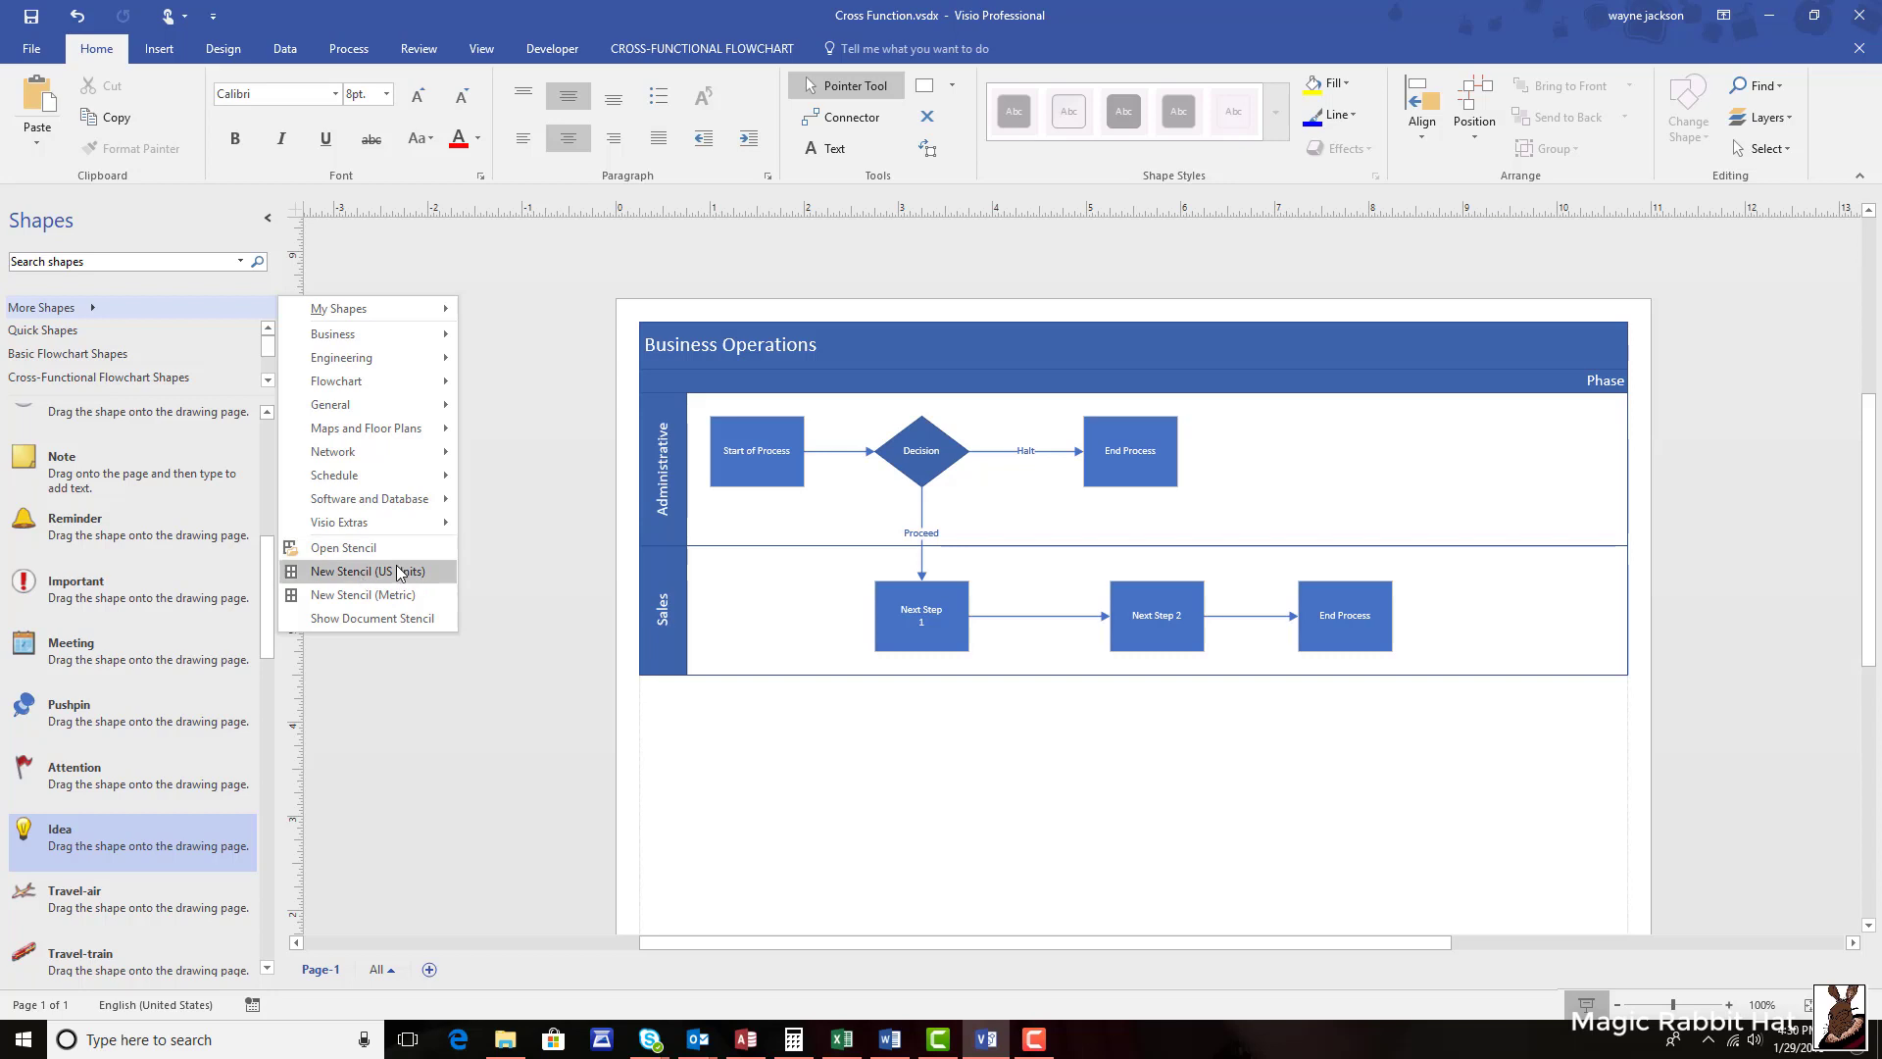
click(396, 567)
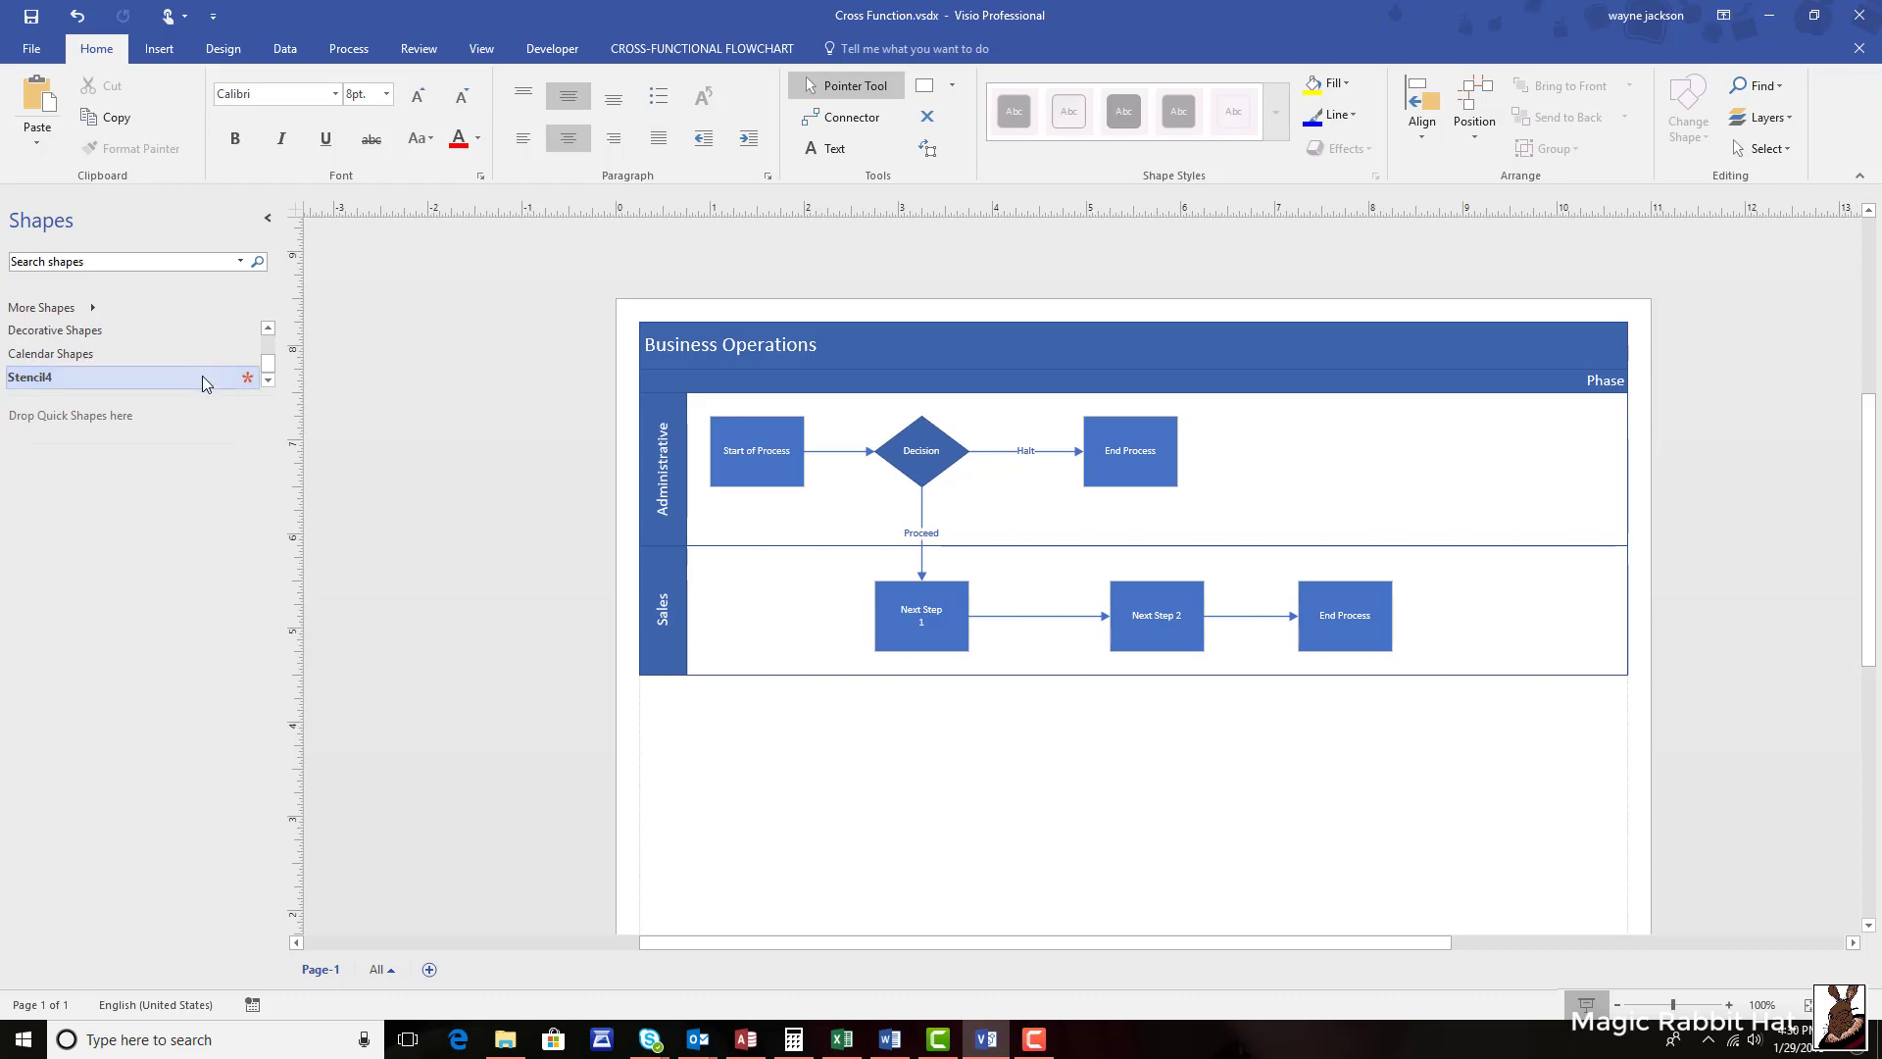
- Place a Smiling Face from Decorative Shapes and a Pushpin from Calendar Shapes in the blank area below the Sales lane
click(133, 333)
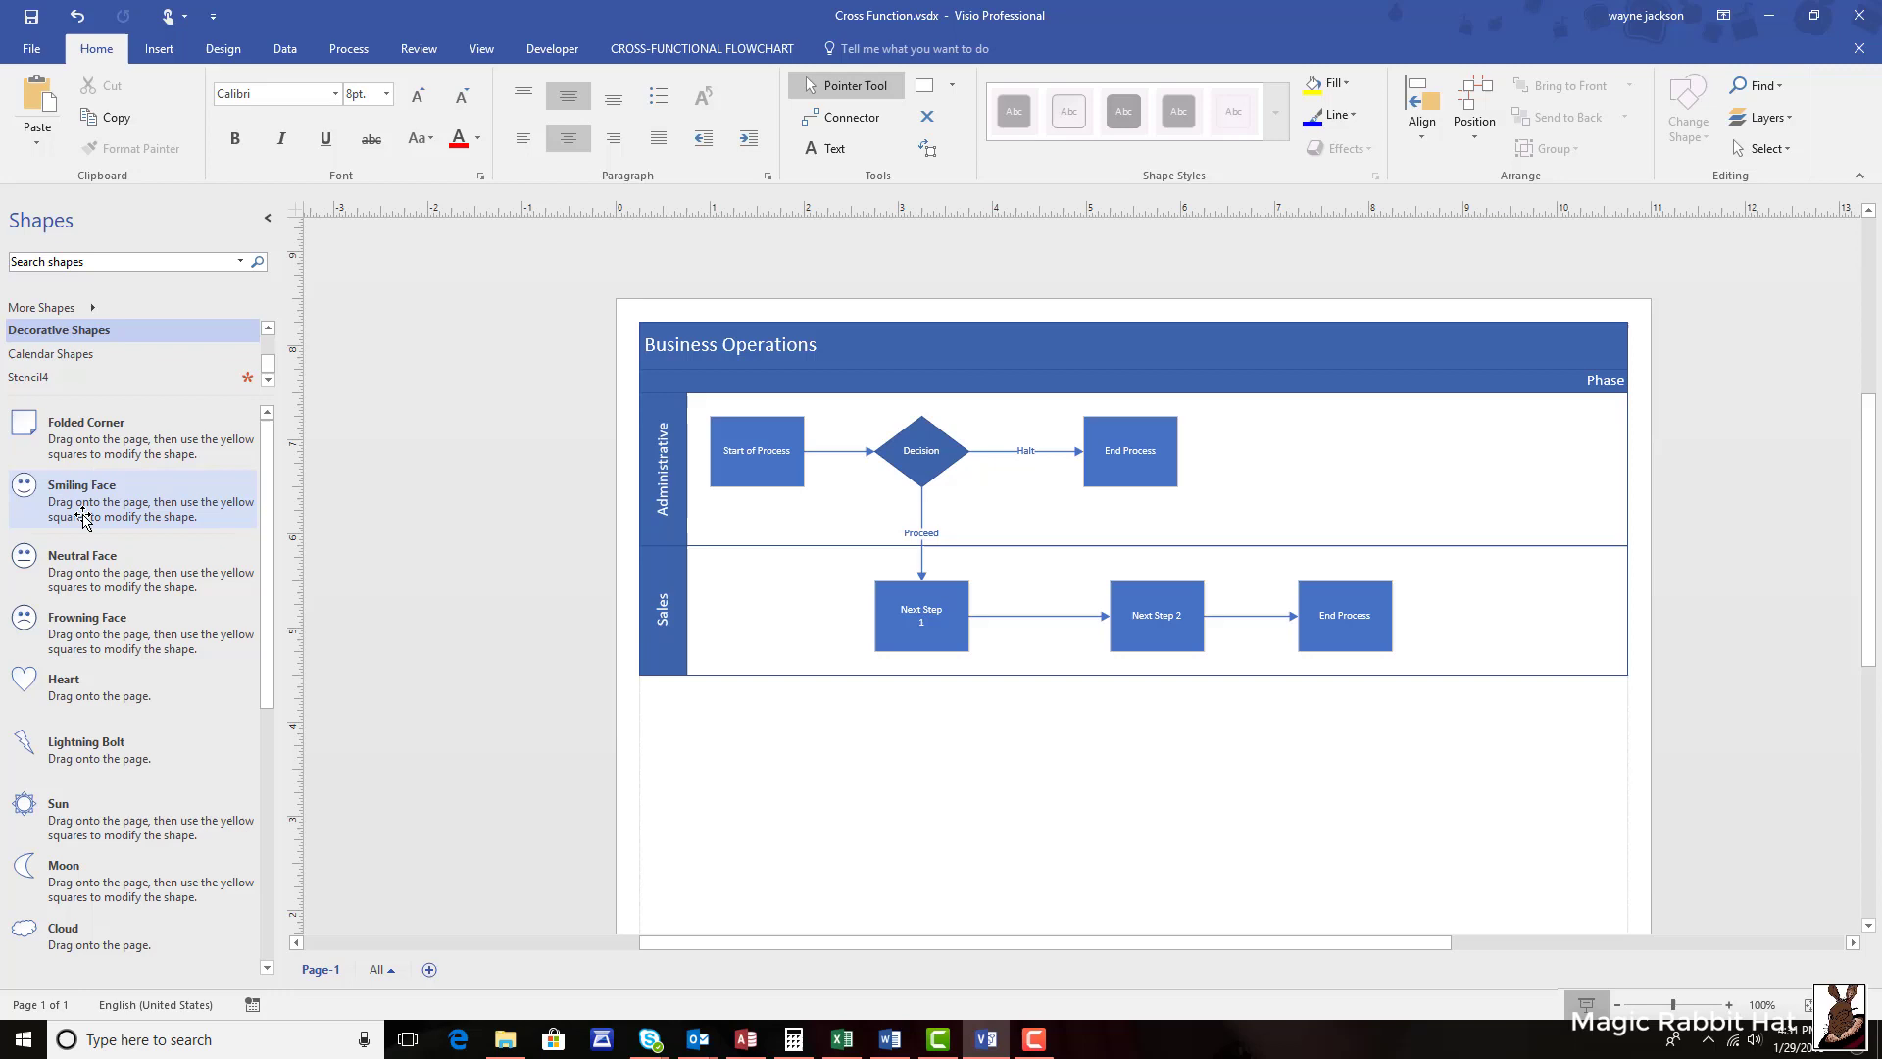
drag(87, 503, 1303, 785)
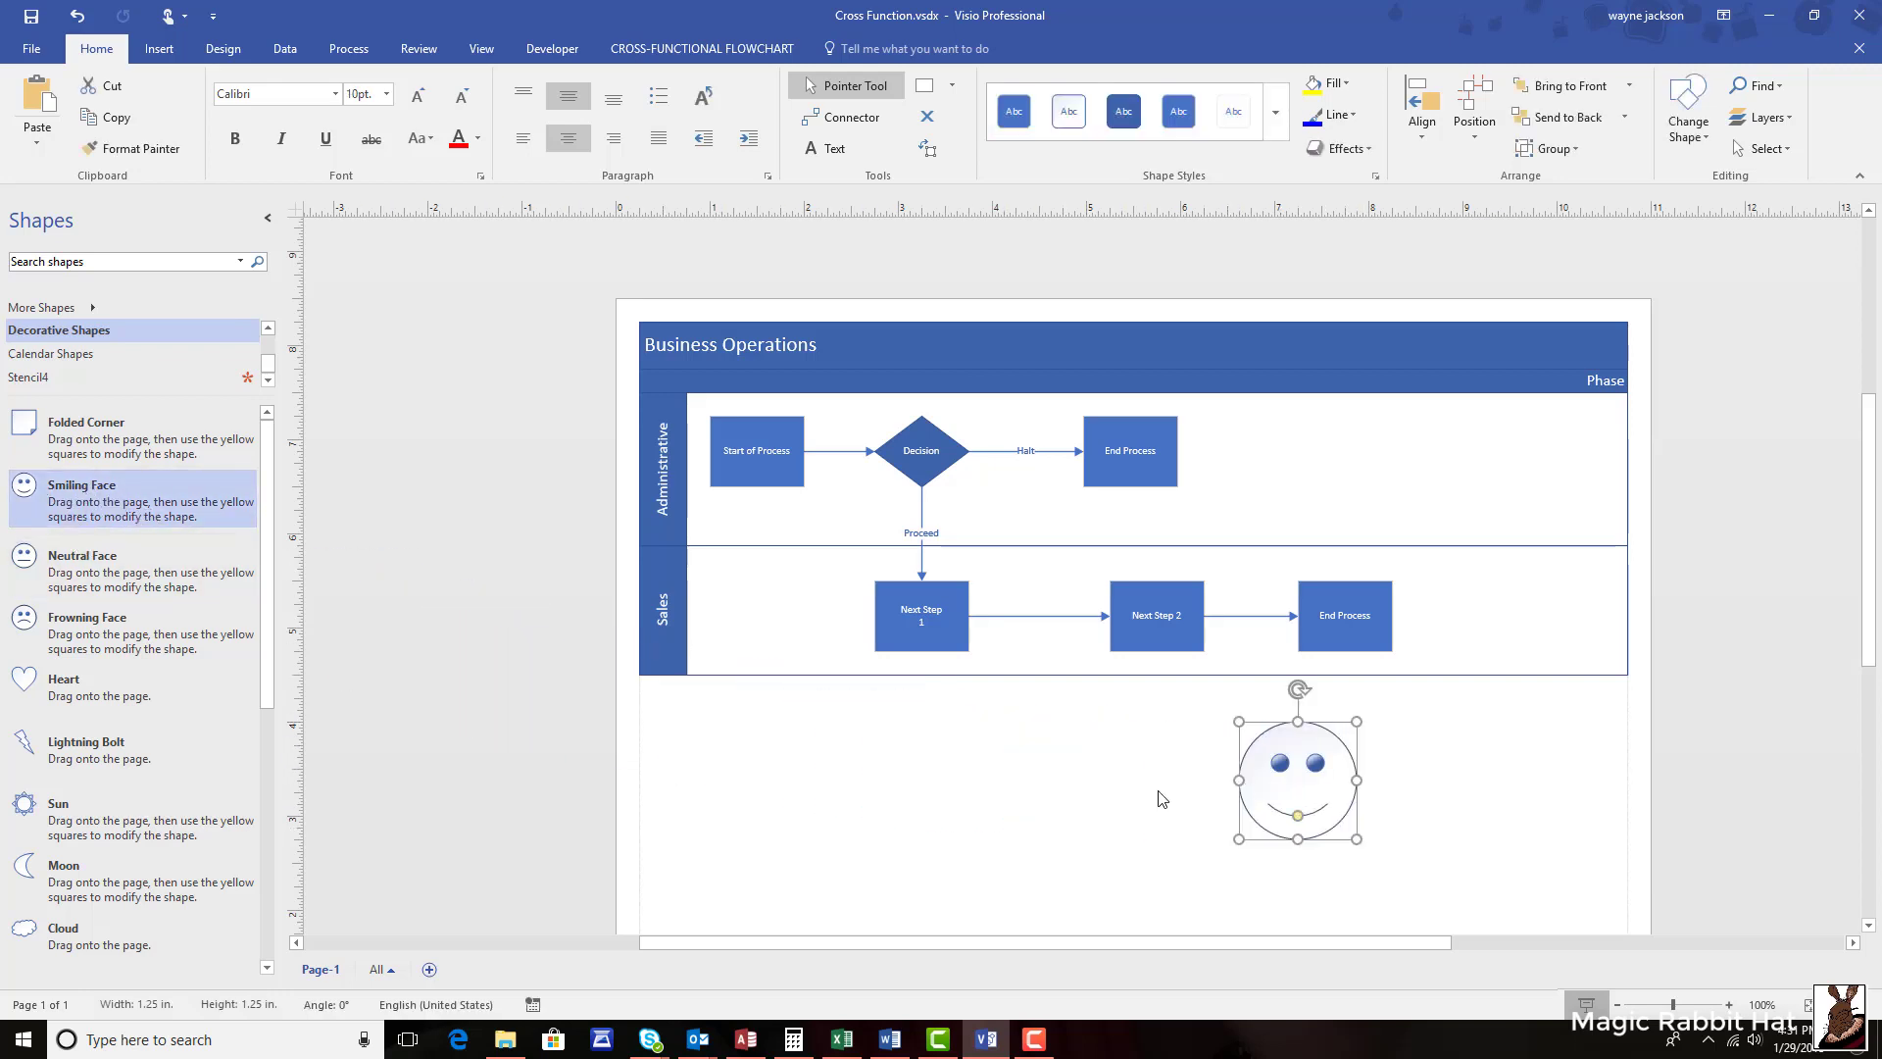
click(84, 354)
scroll(252, 507, down, 3)
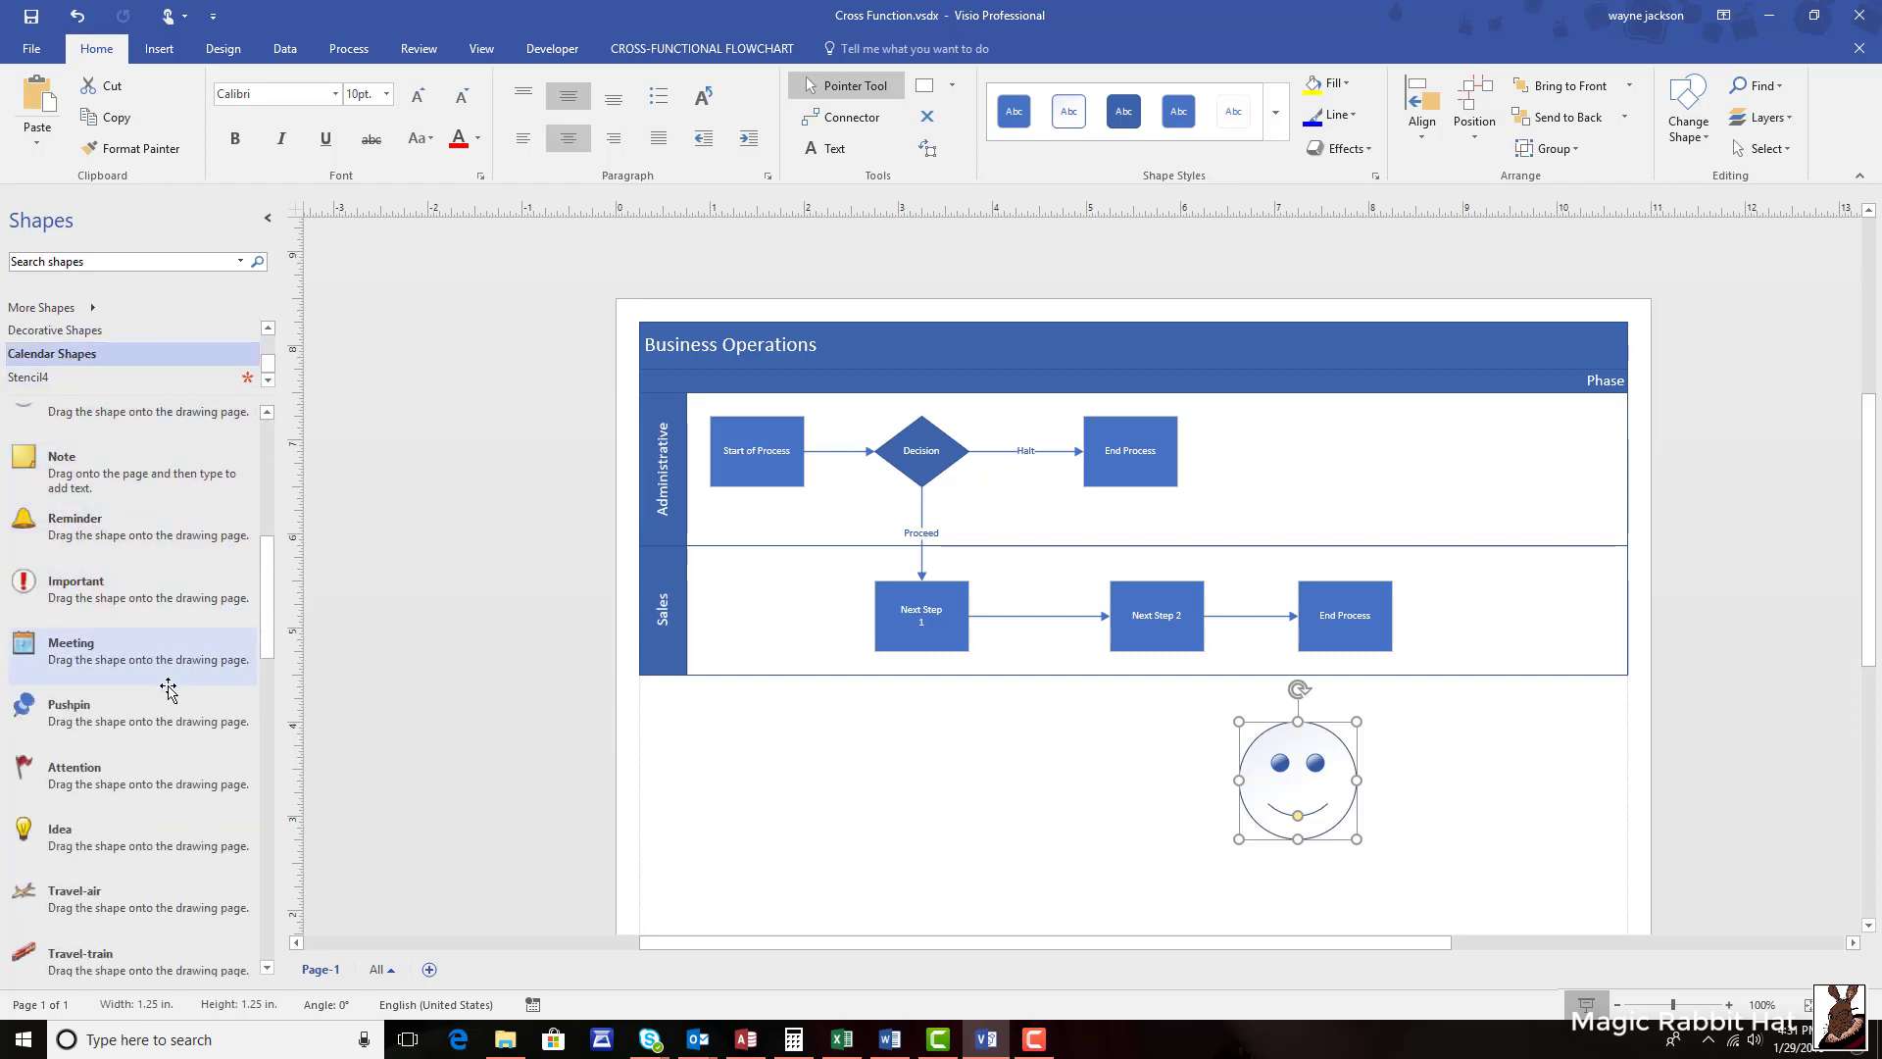
drag(59, 708, 804, 775)
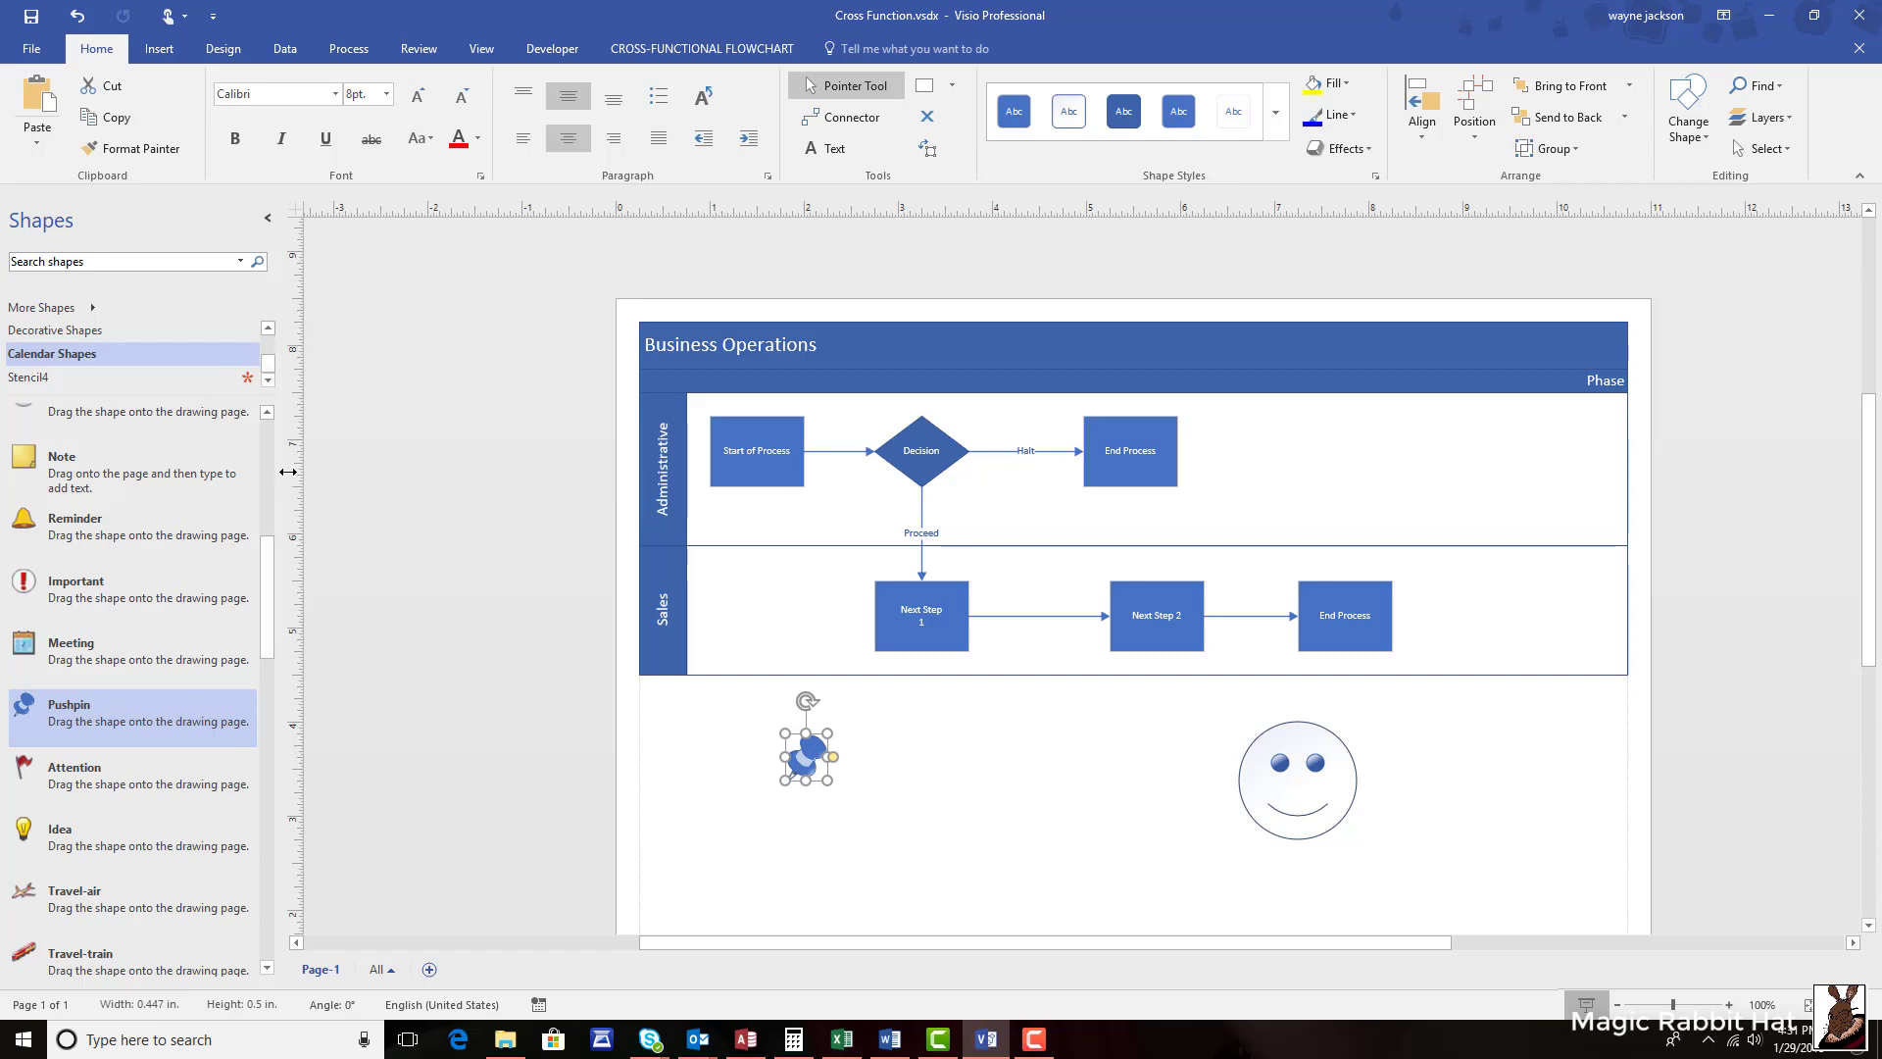
- Move the pushpin and the smiling face from the page into the new stencil as masters
click(85, 383)
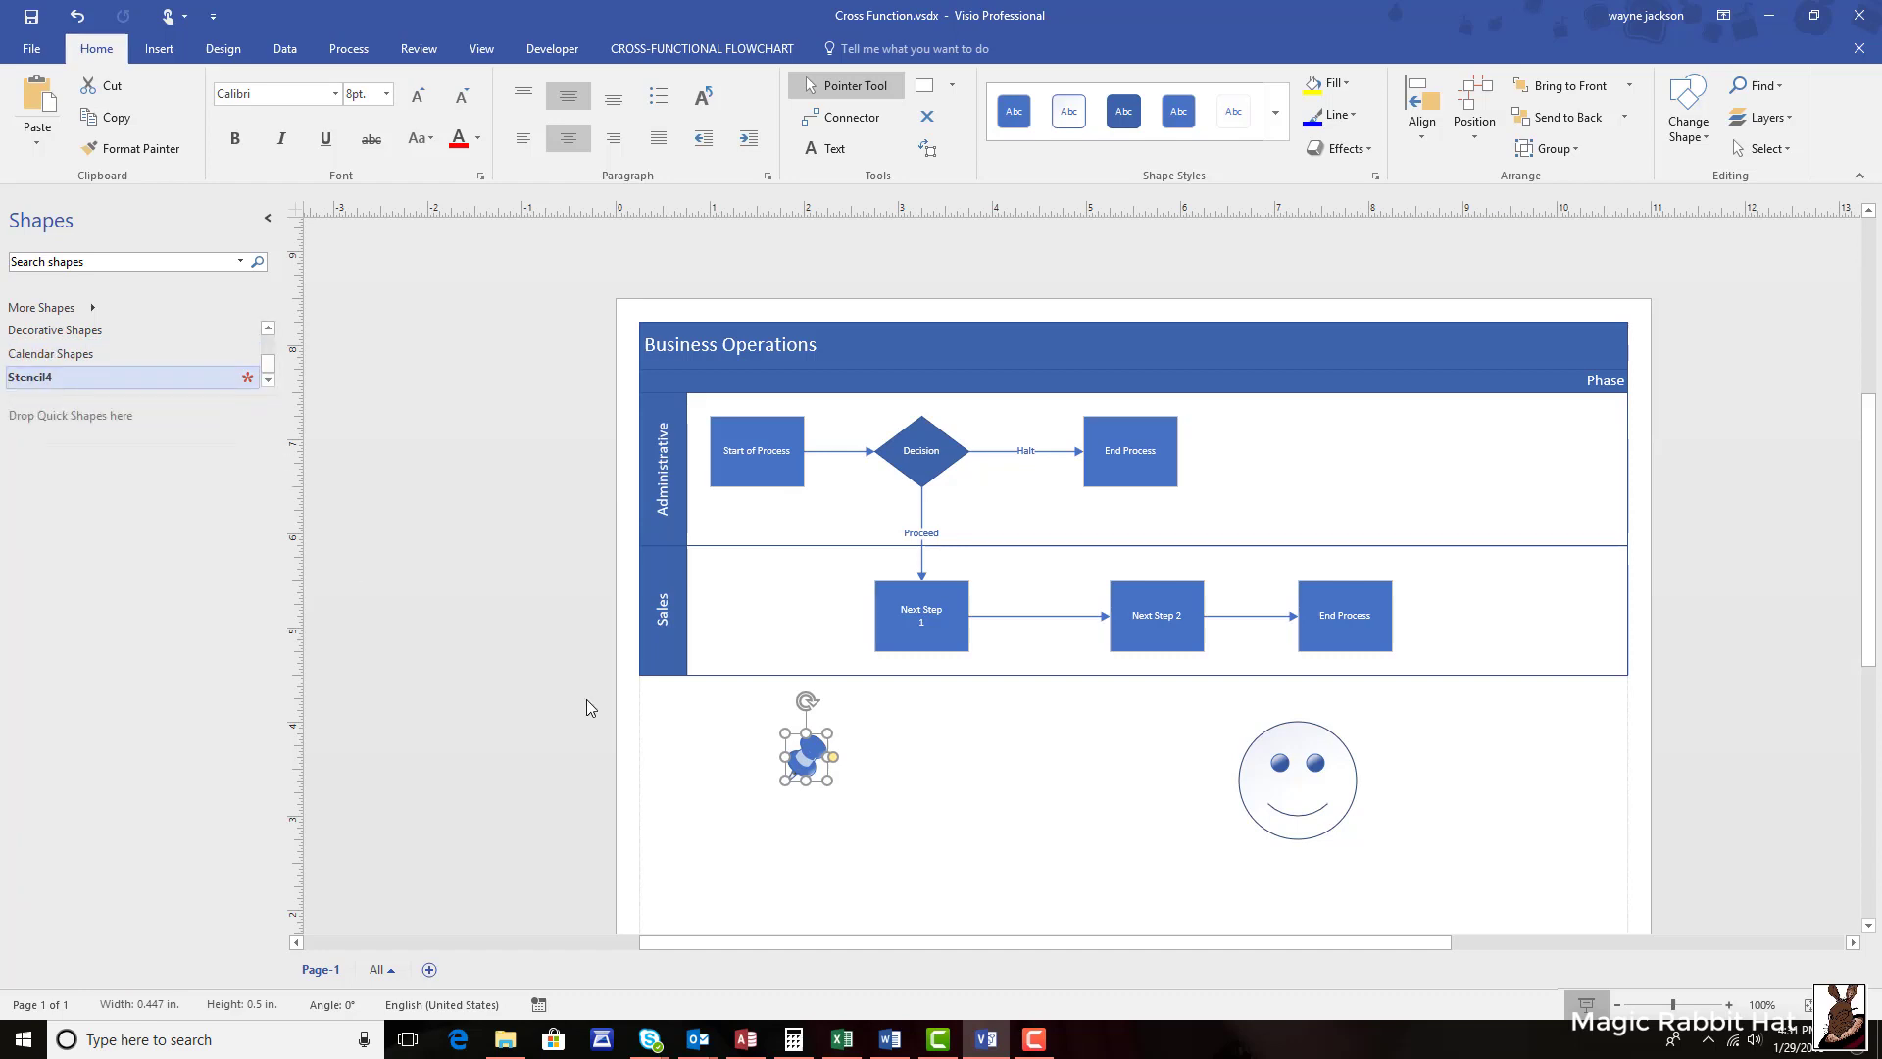
drag(809, 757, 49, 498)
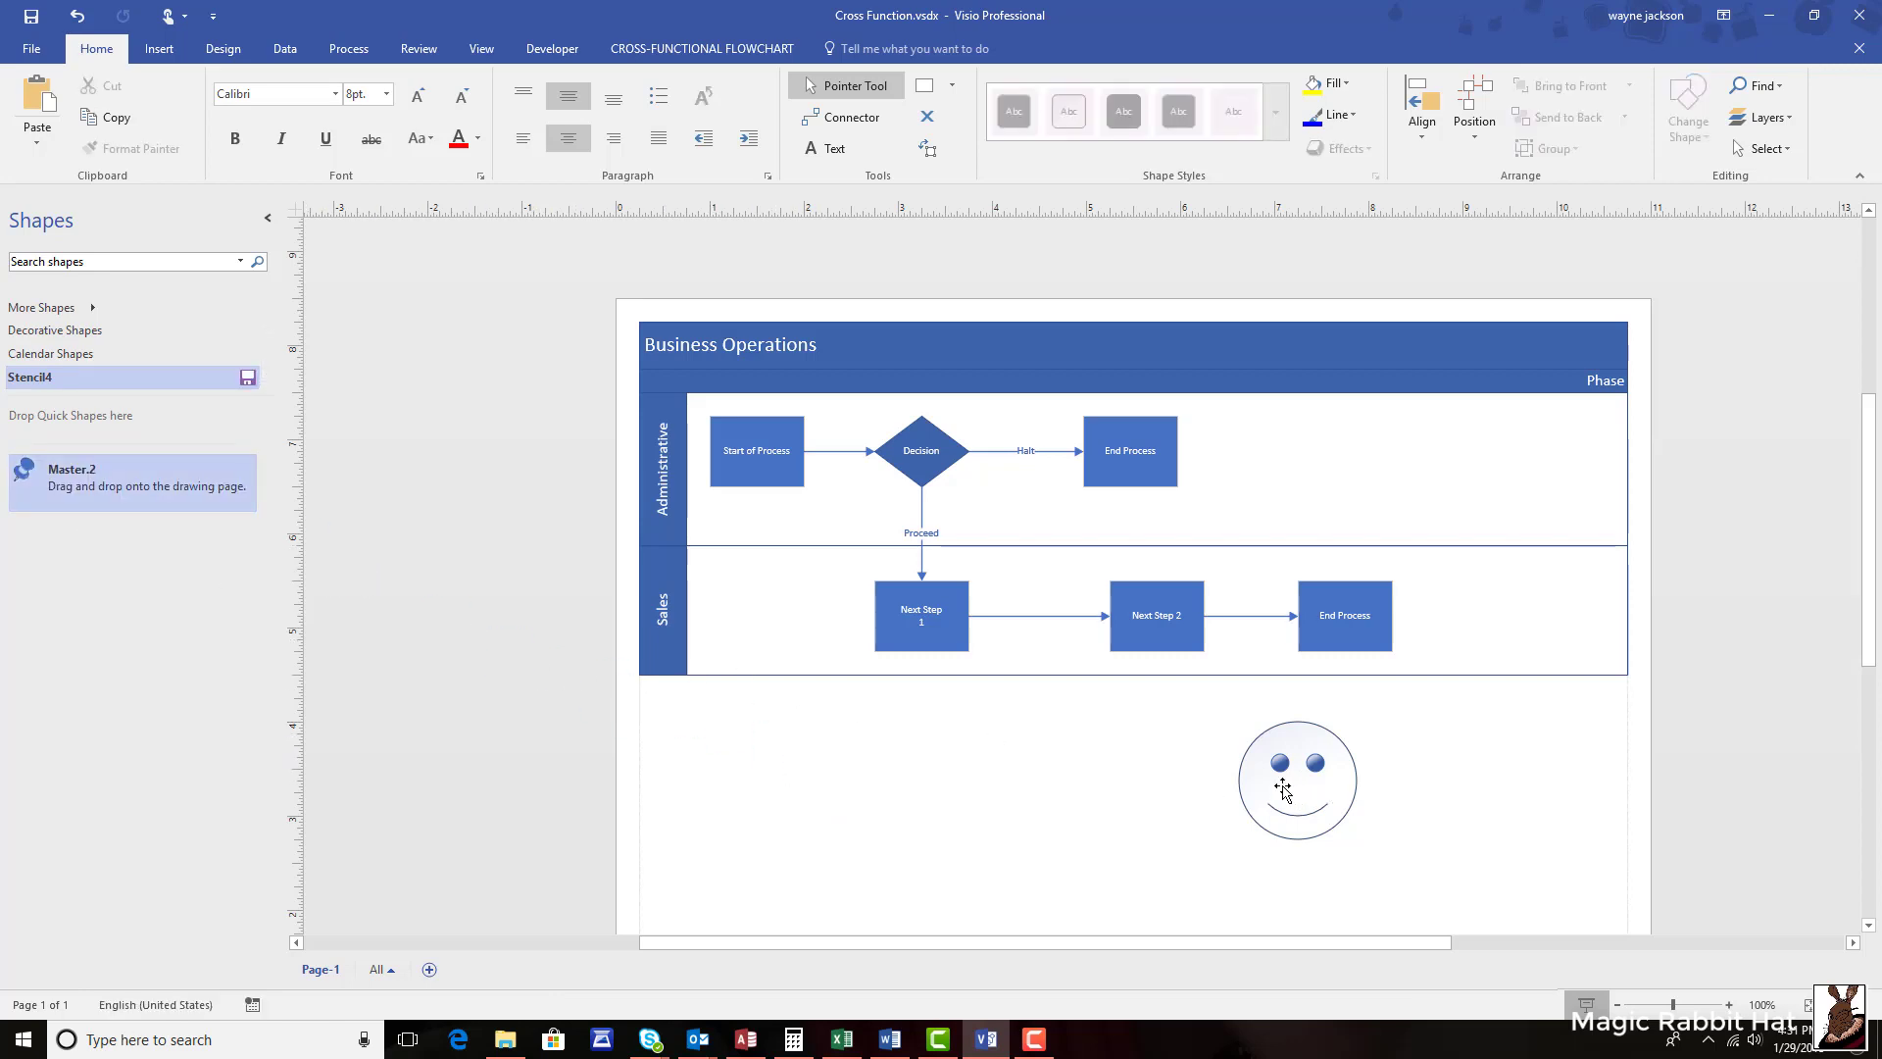
drag(1294, 794, 85, 612)
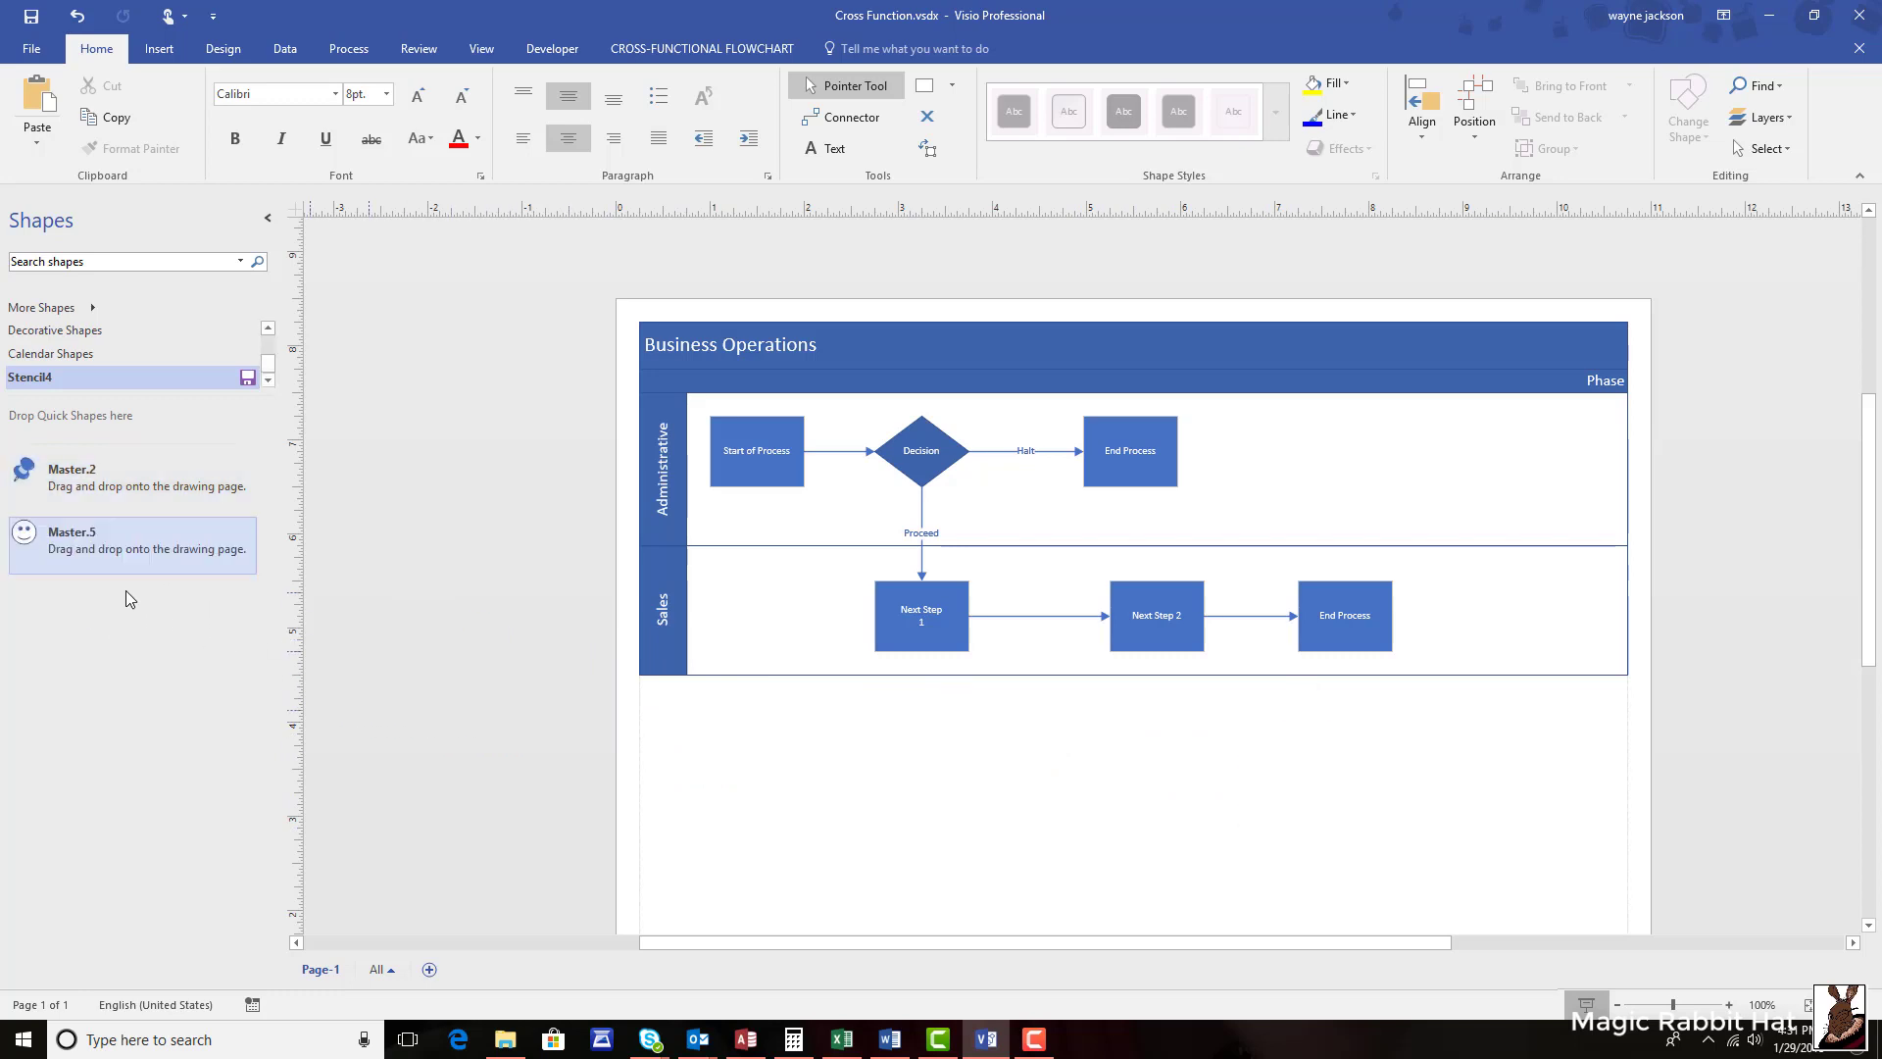
right_click(108, 490)
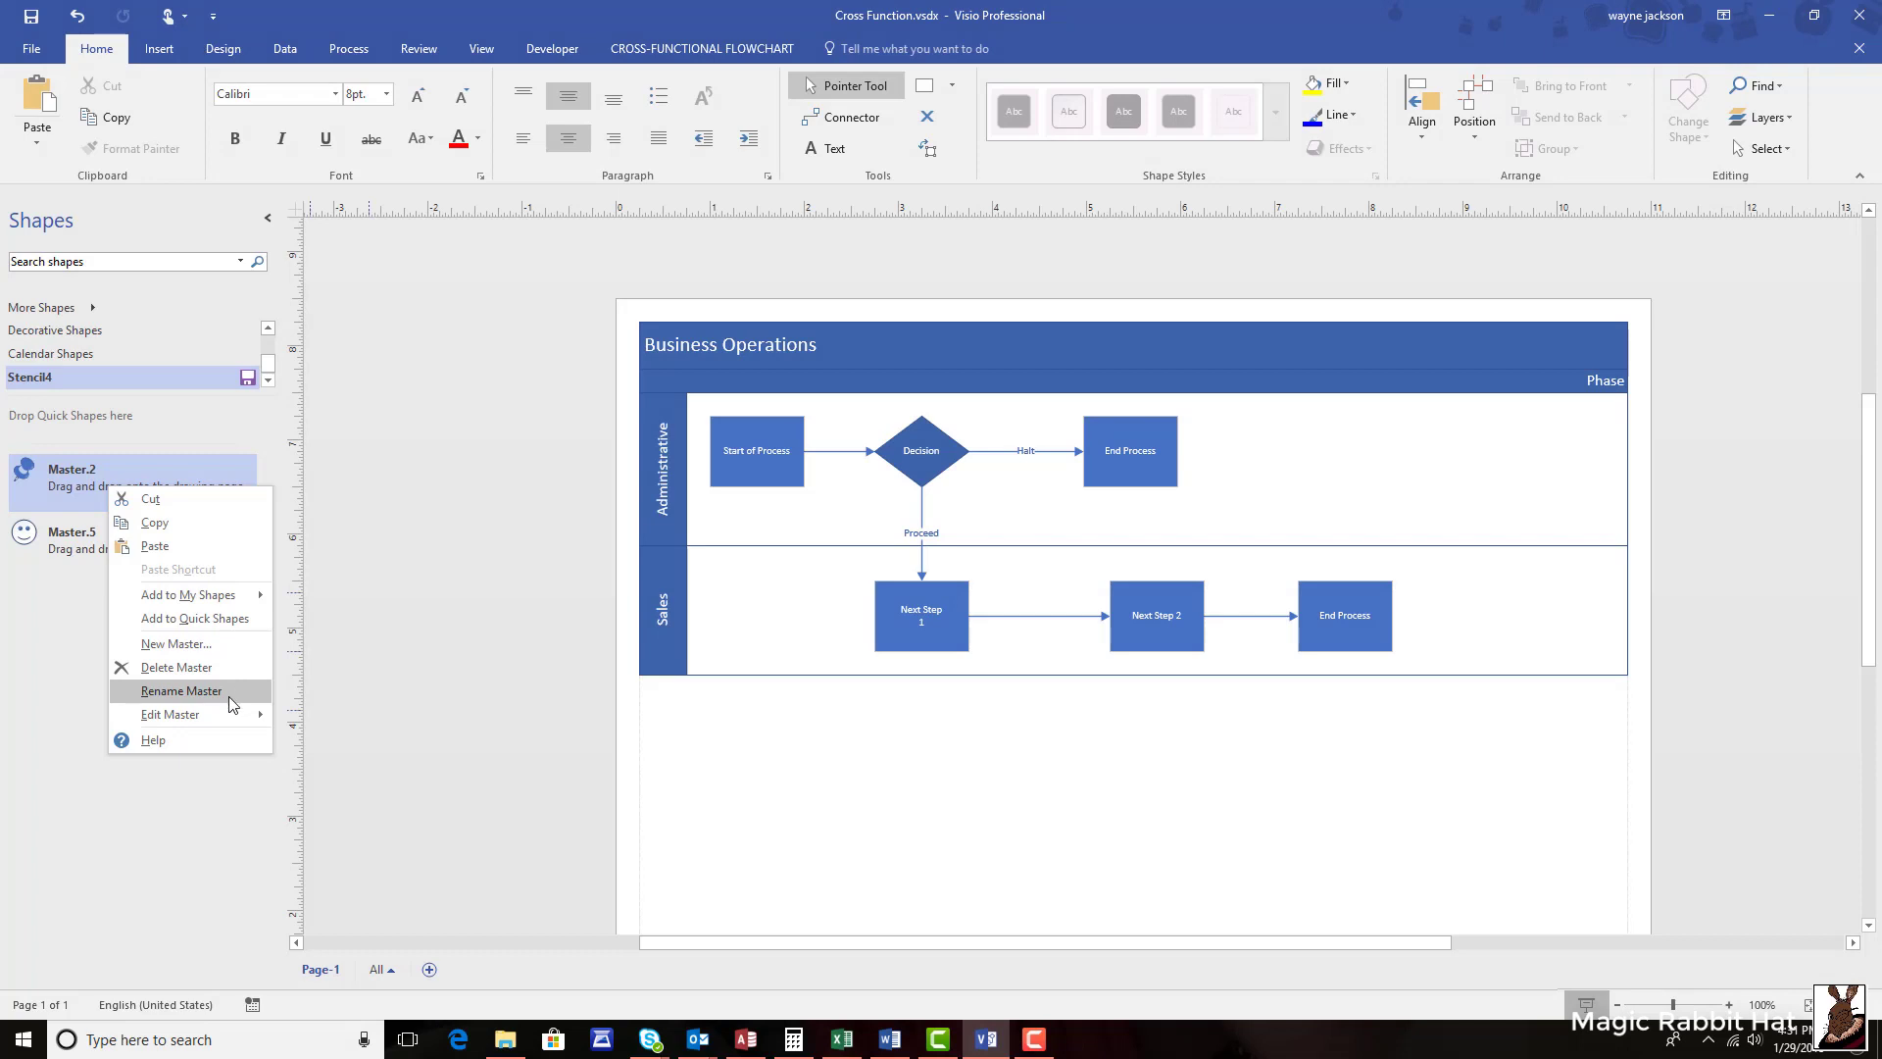
mouse_move(228, 713)
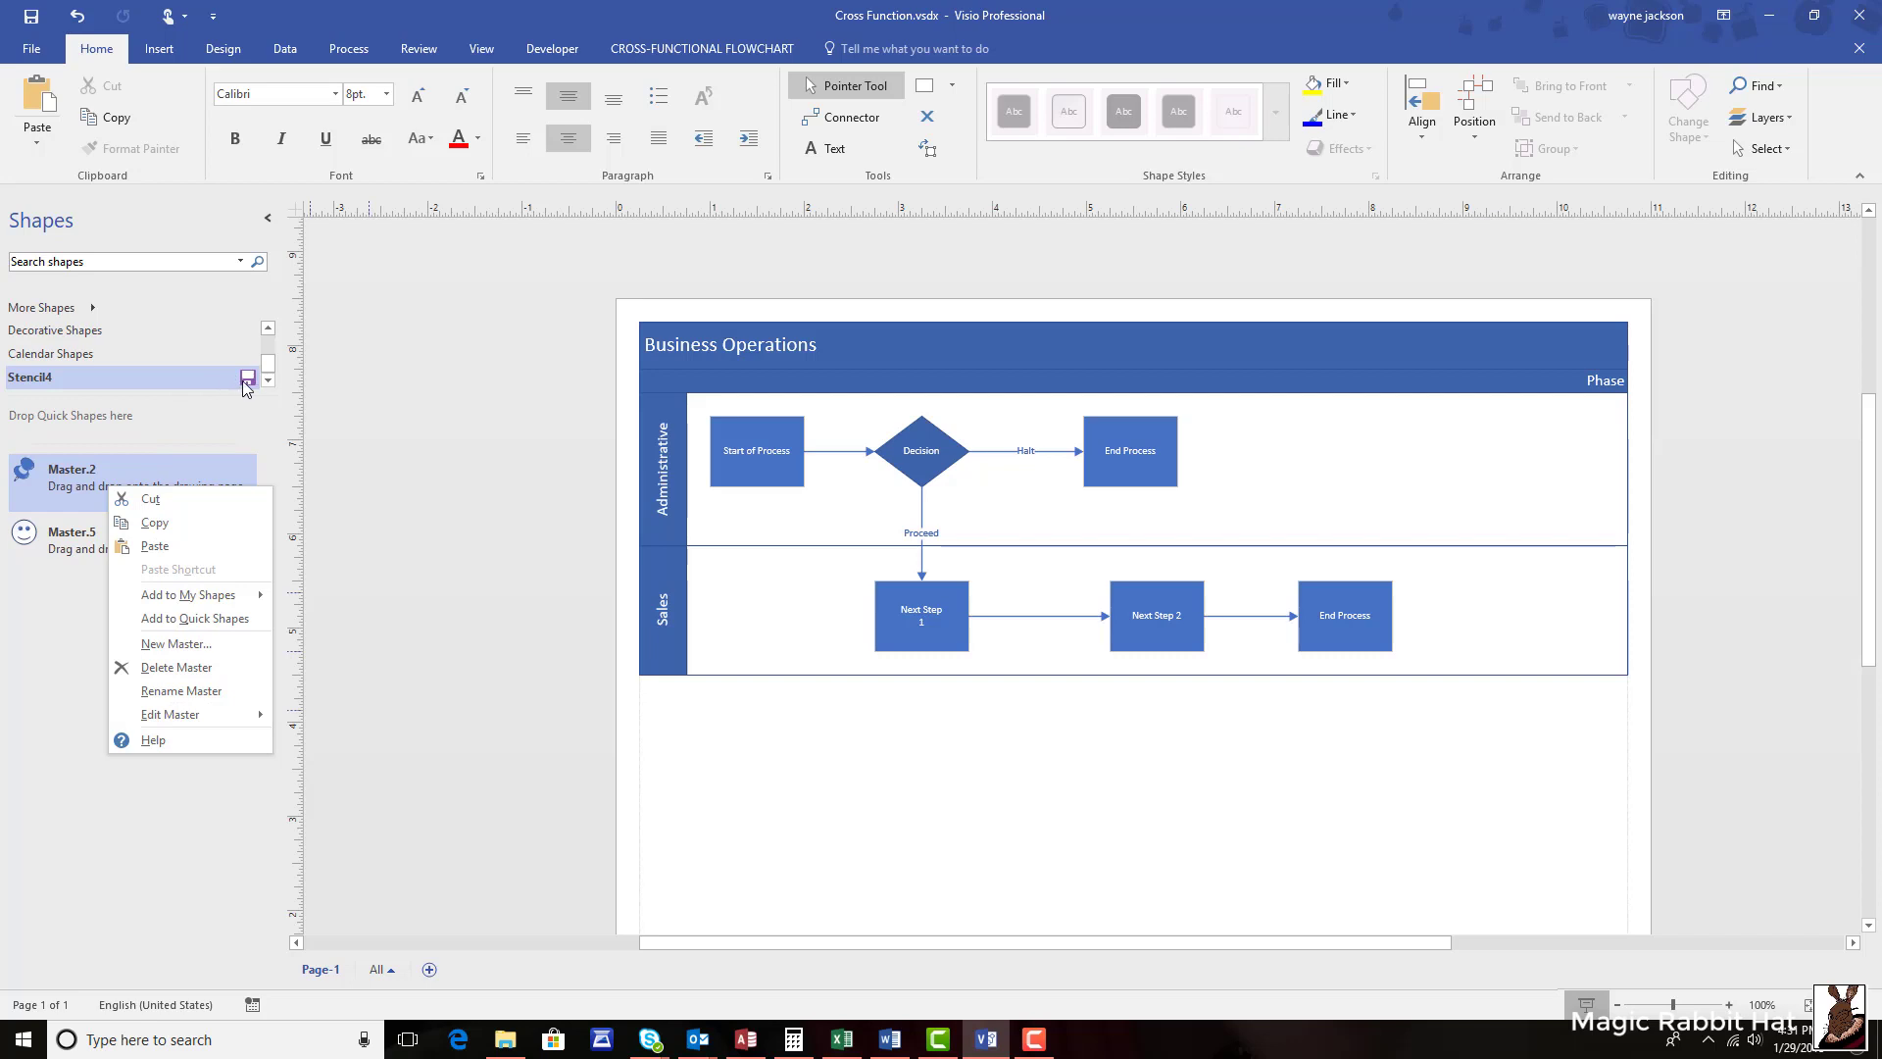
click(207, 379)
- Save the new stencil as Mine in the My Shapes folder and turn off its editing mode
right_click(207, 379)
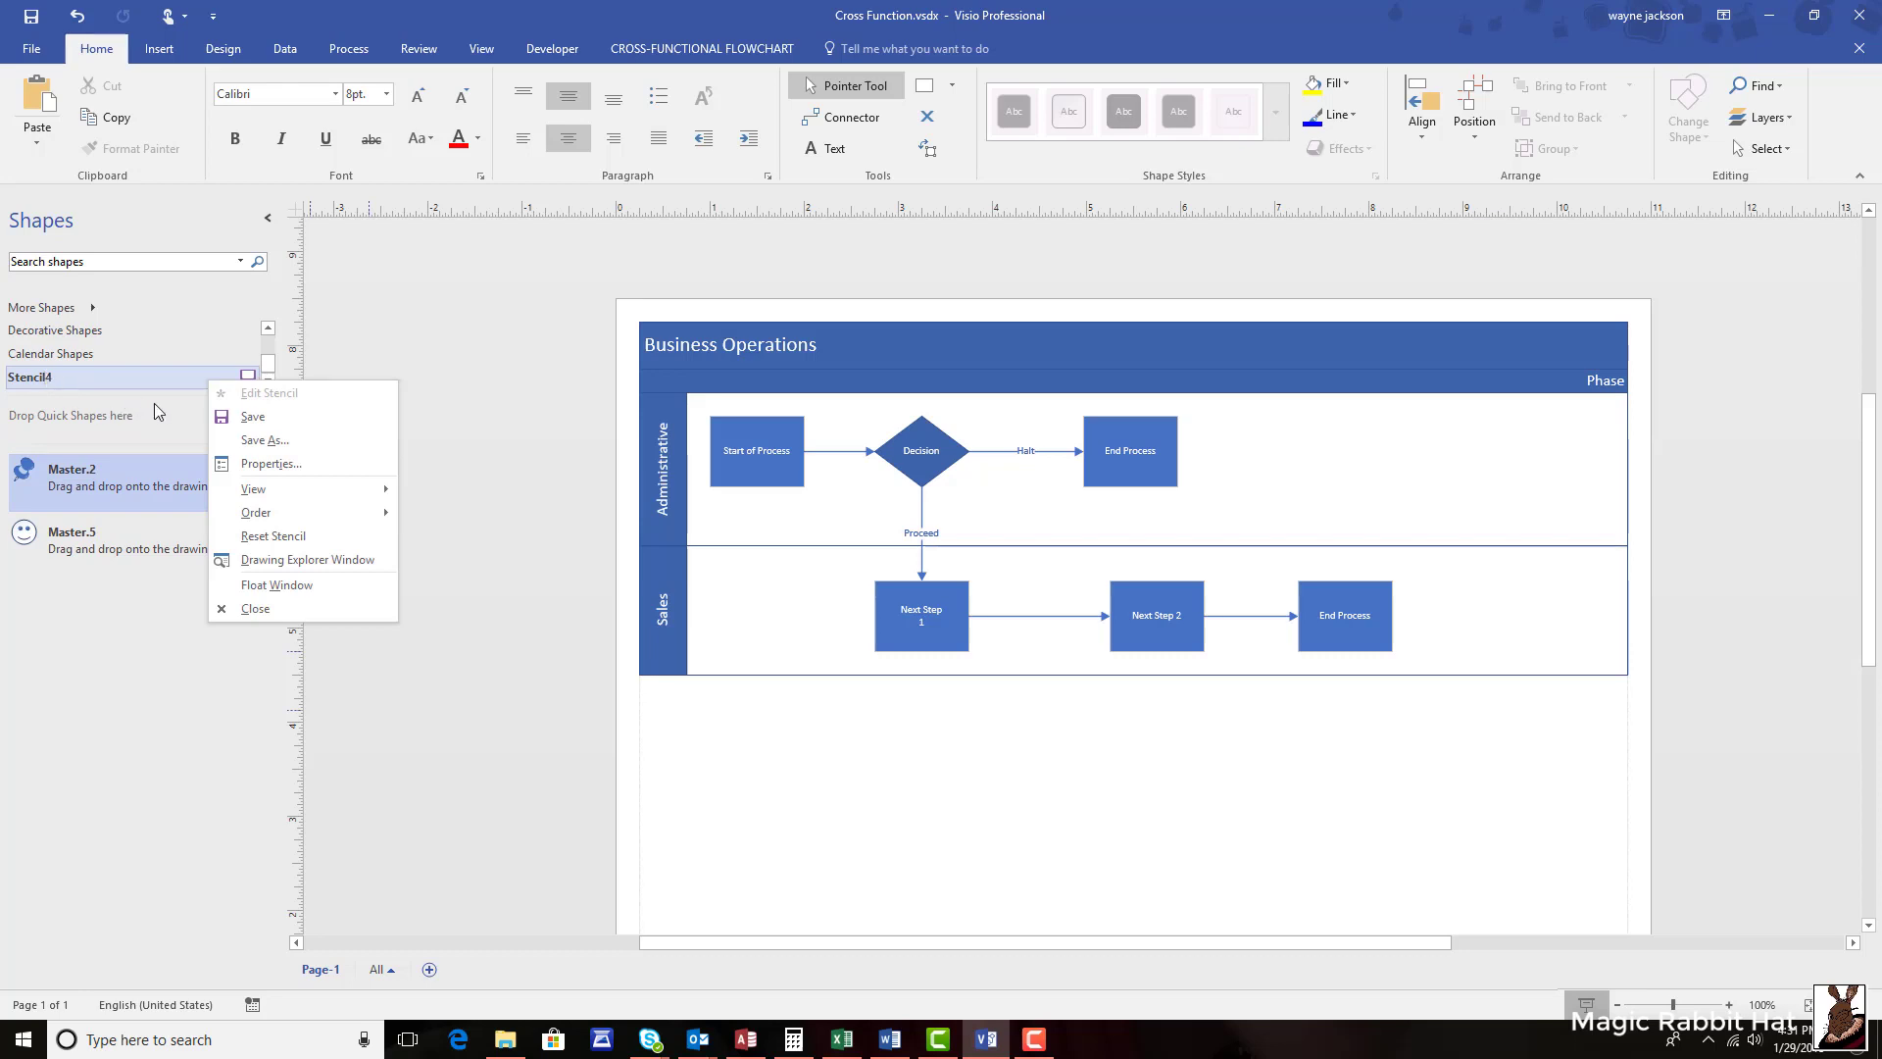
click(357, 413)
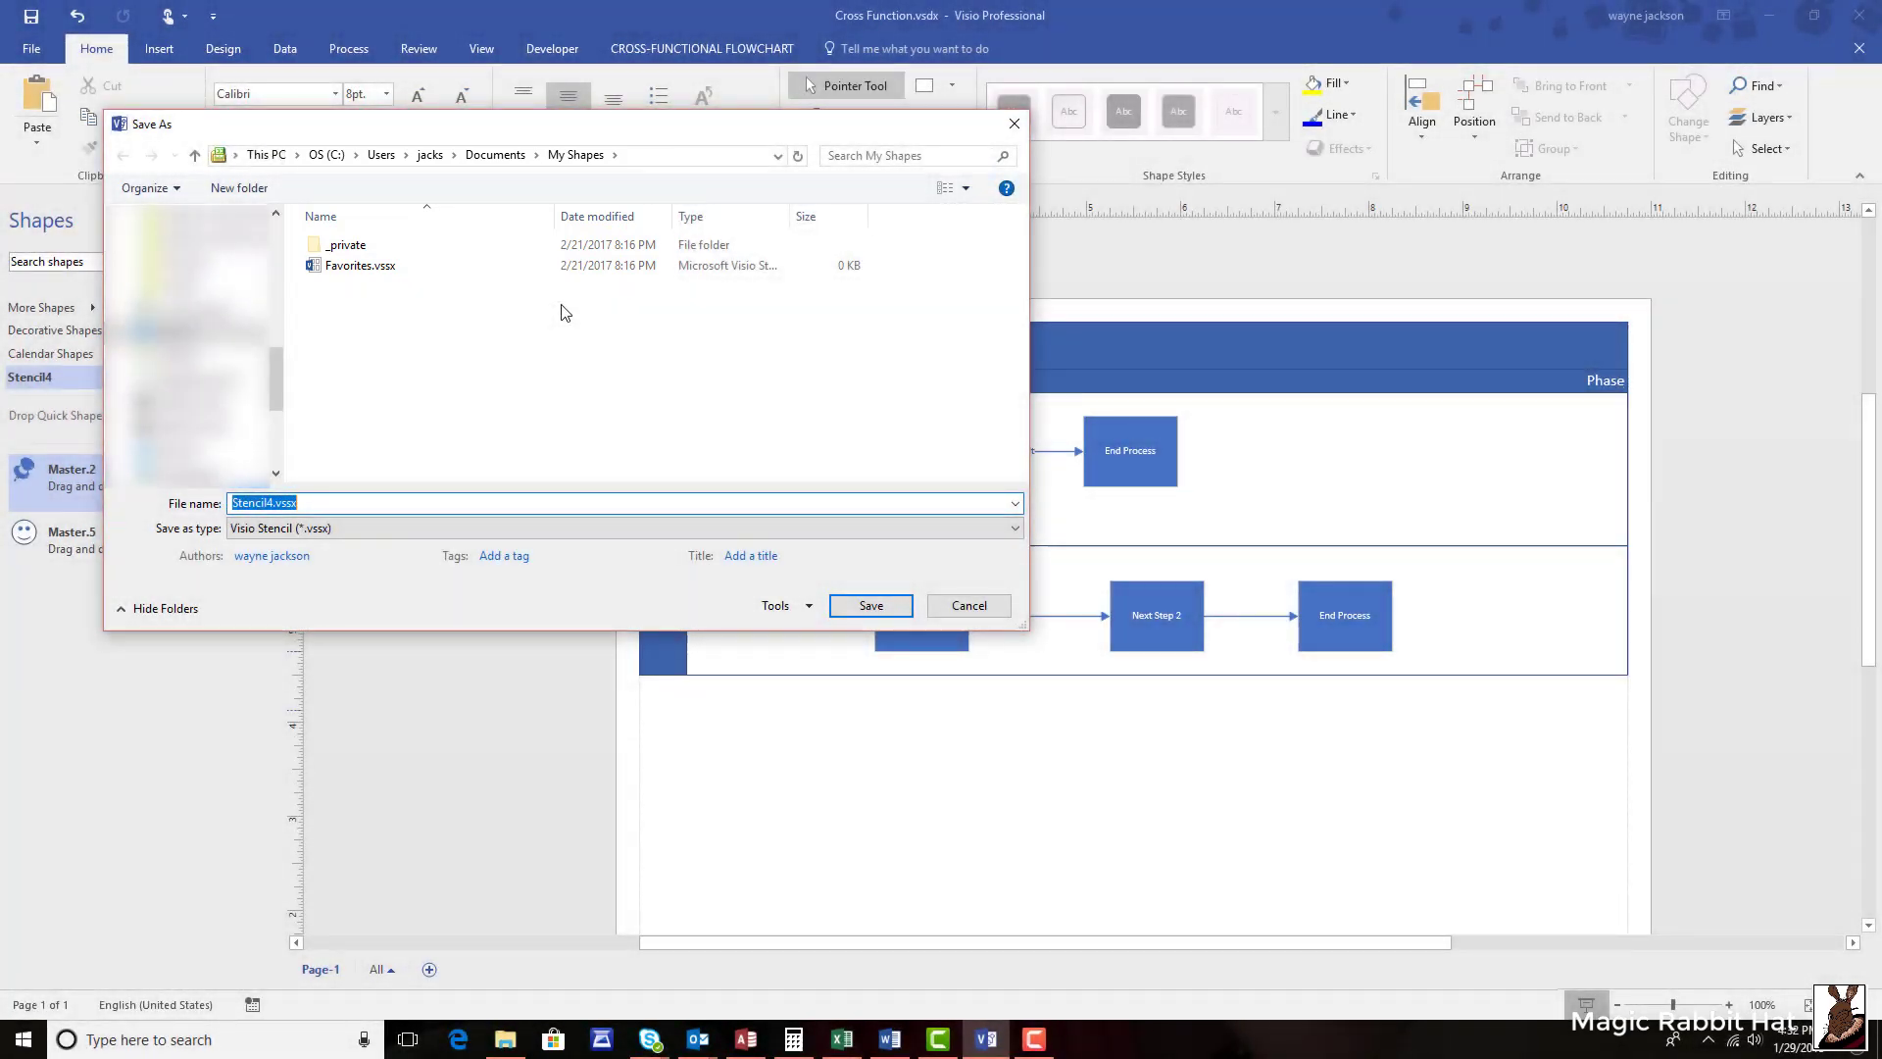
text(Mine)
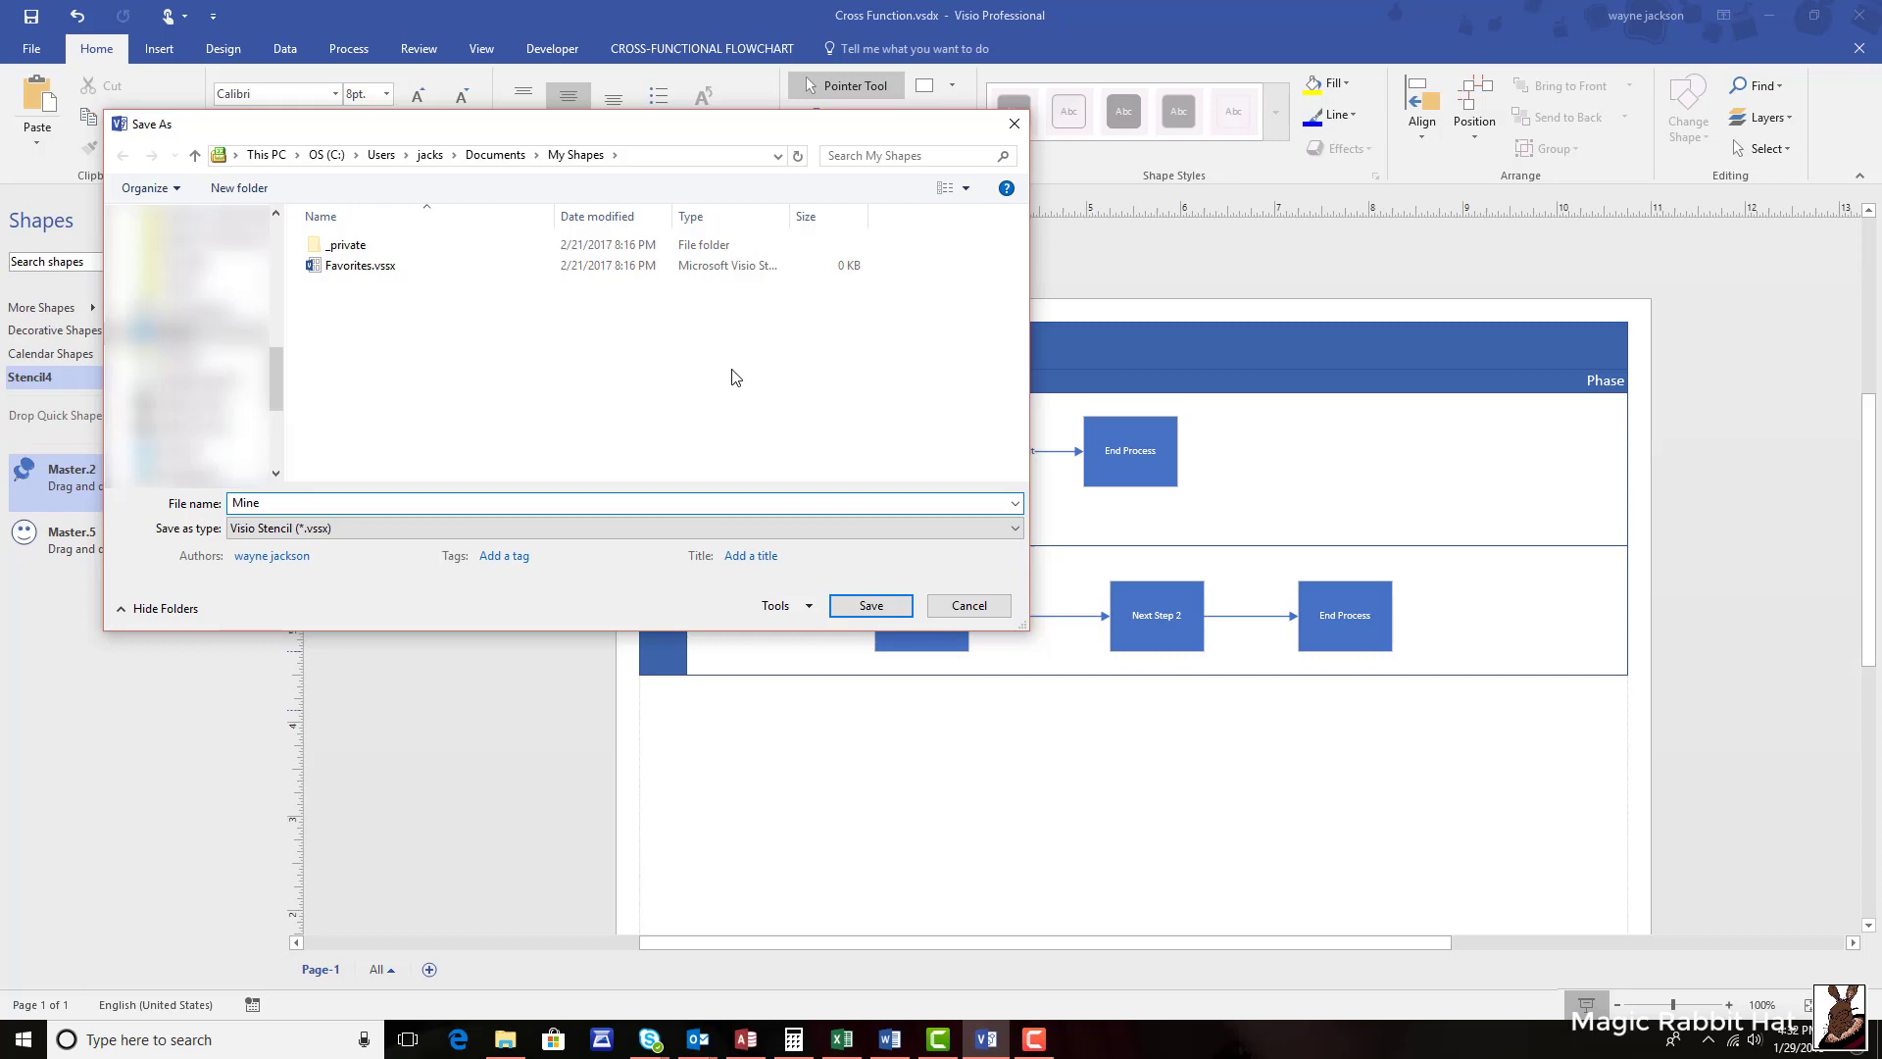
click(857, 607)
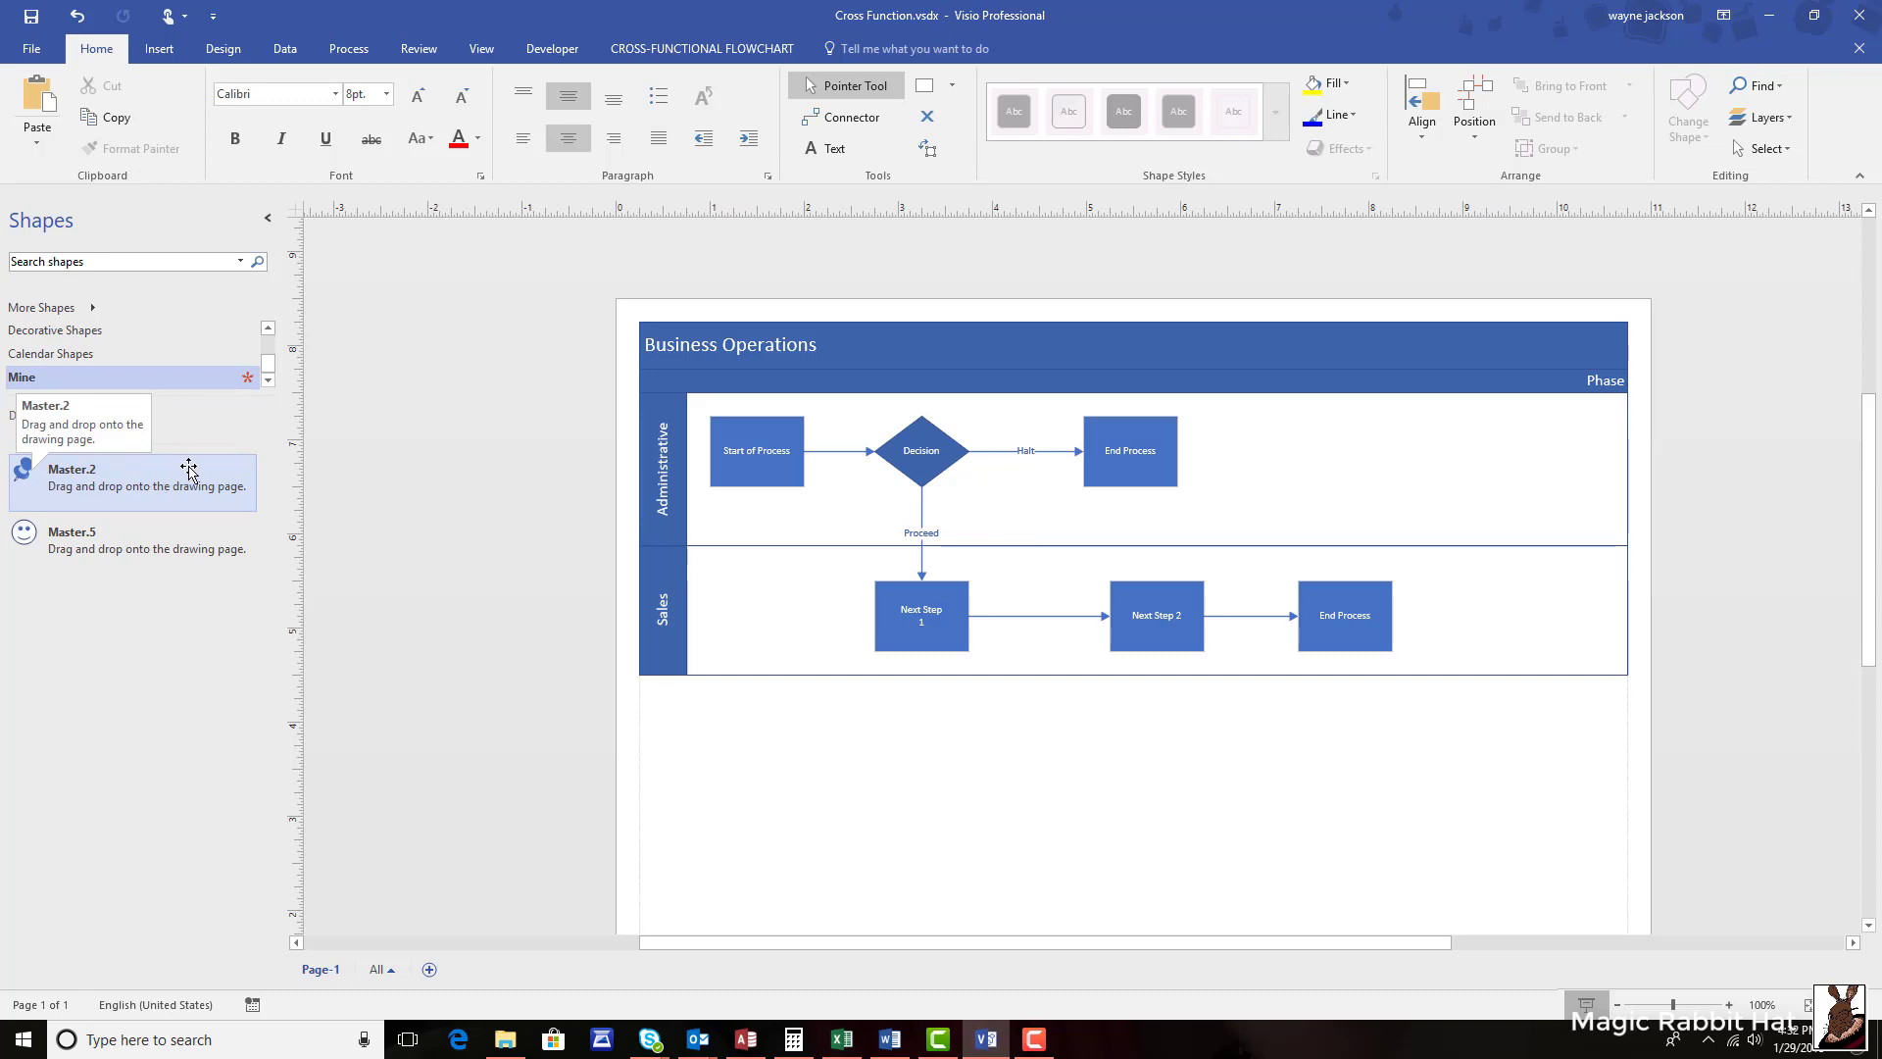
right_click(249, 385)
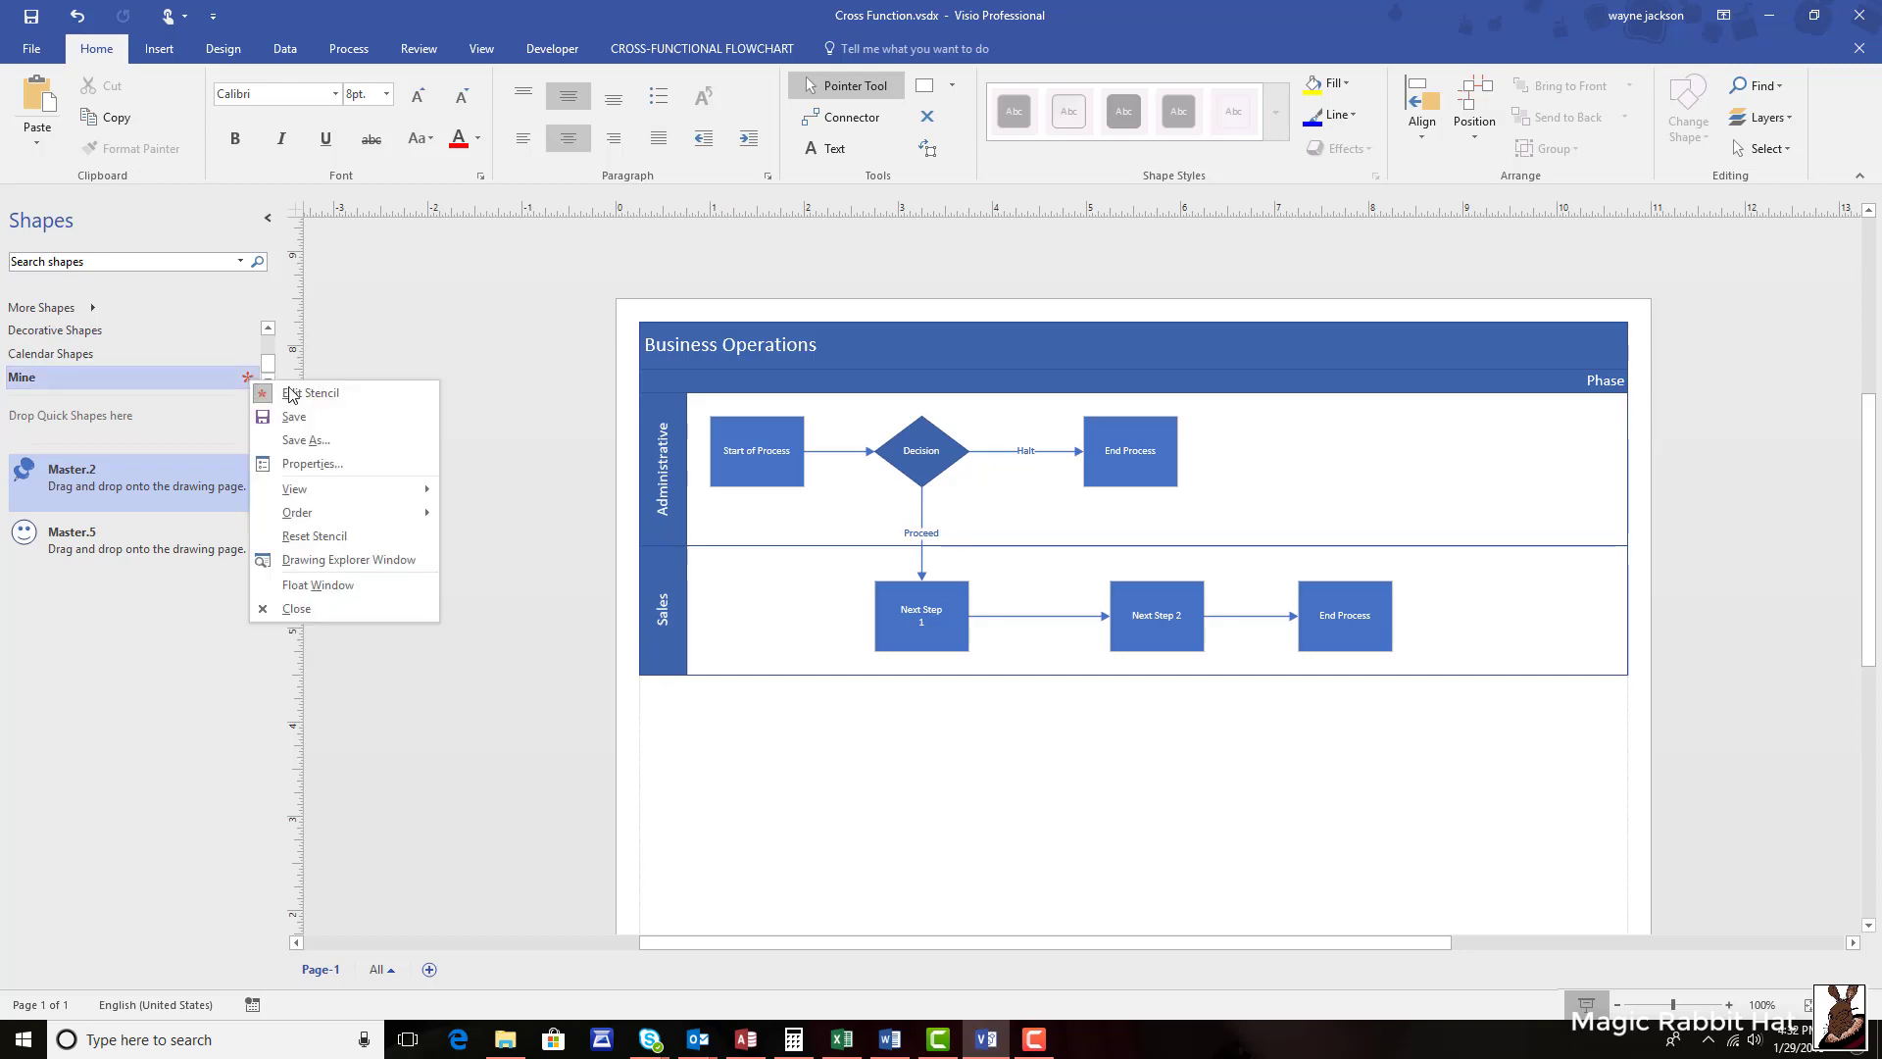
click(374, 390)
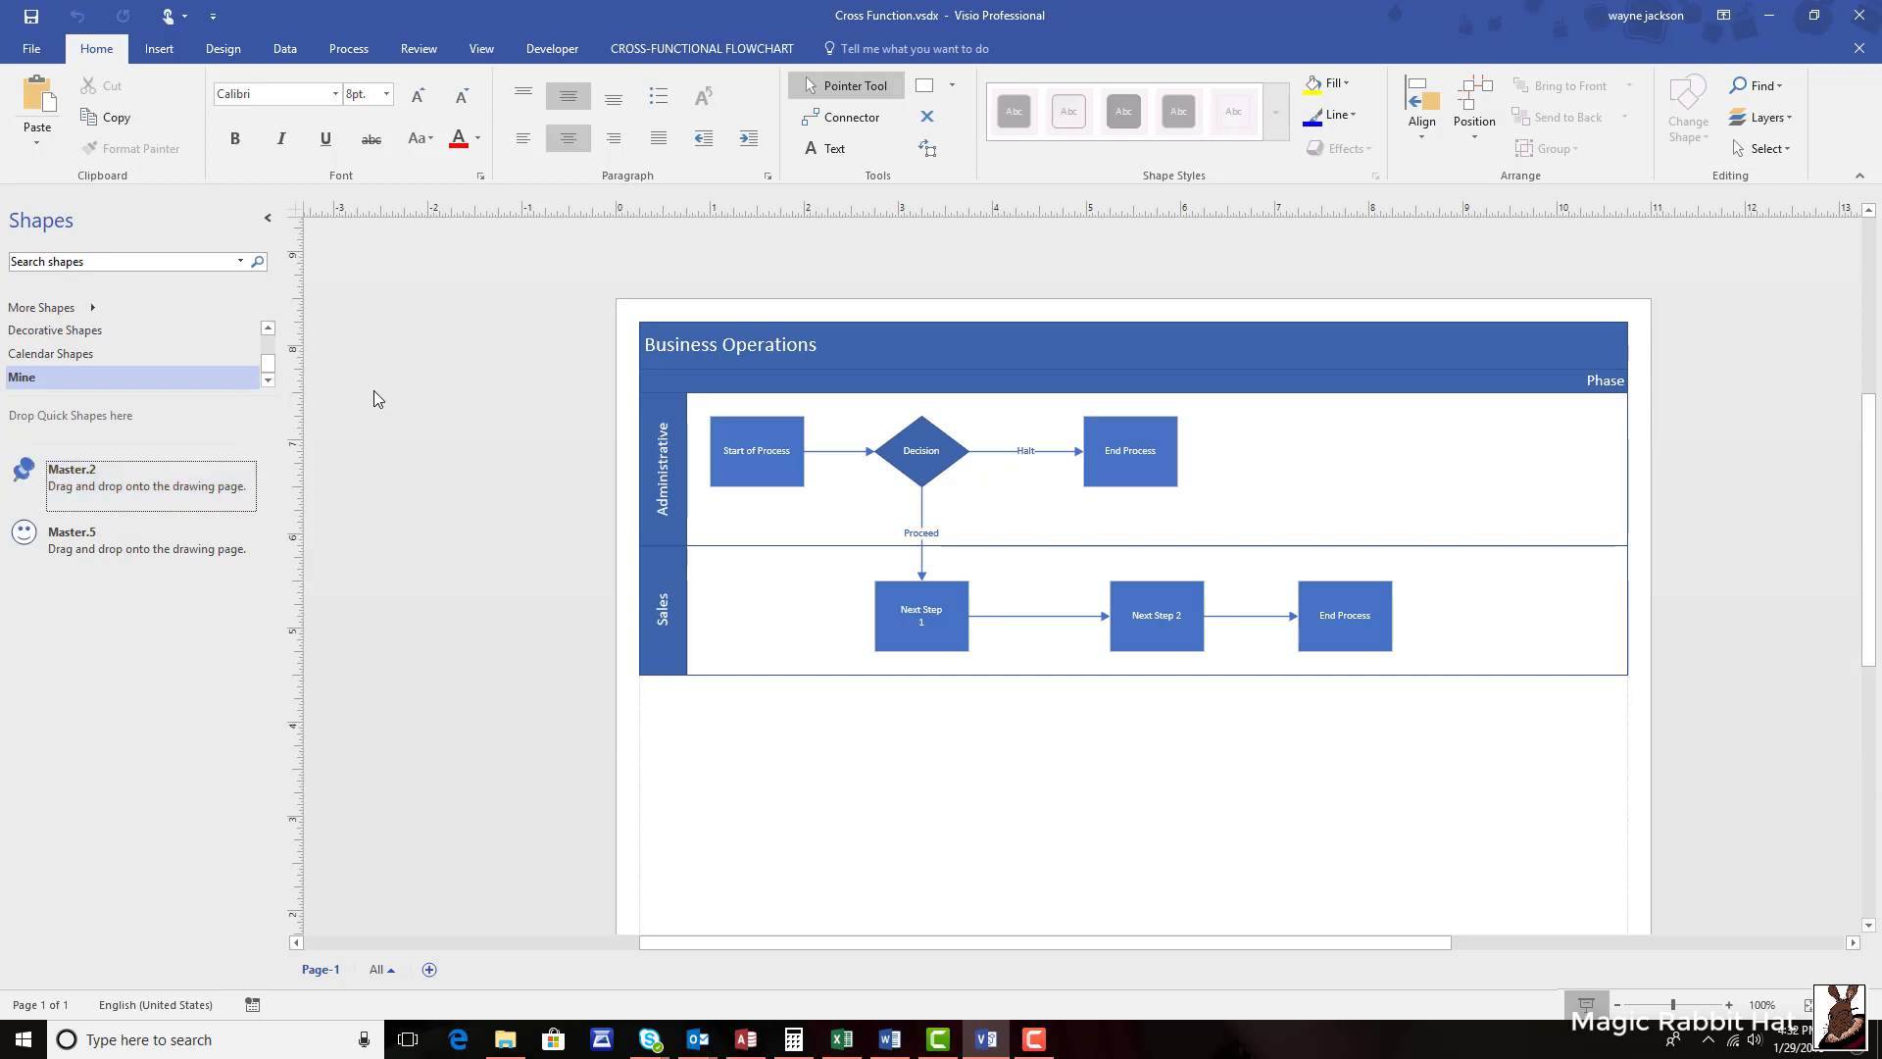
- Place the pushpin master below the Sales lane and the smiling face master after End Process in the Sales lane
click(87, 483)
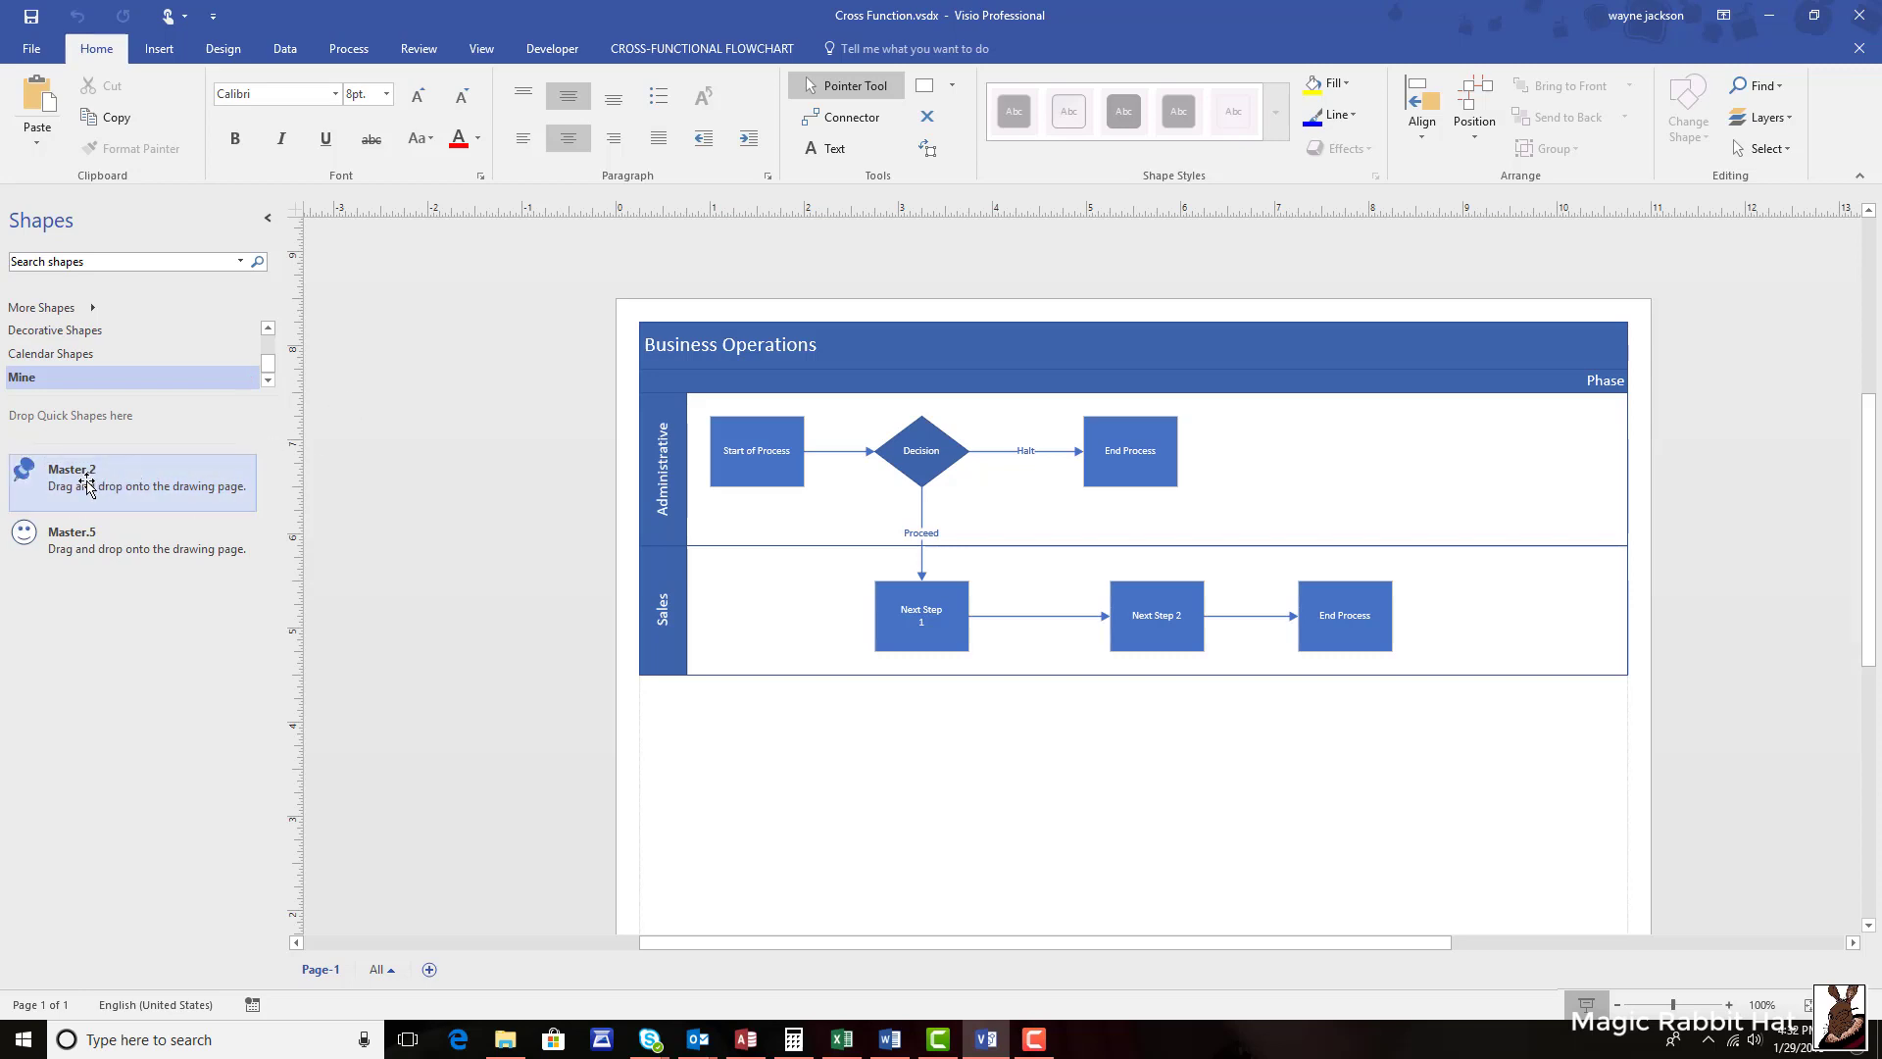
drag(87, 483, 789, 754)
drag(71, 540, 1497, 616)
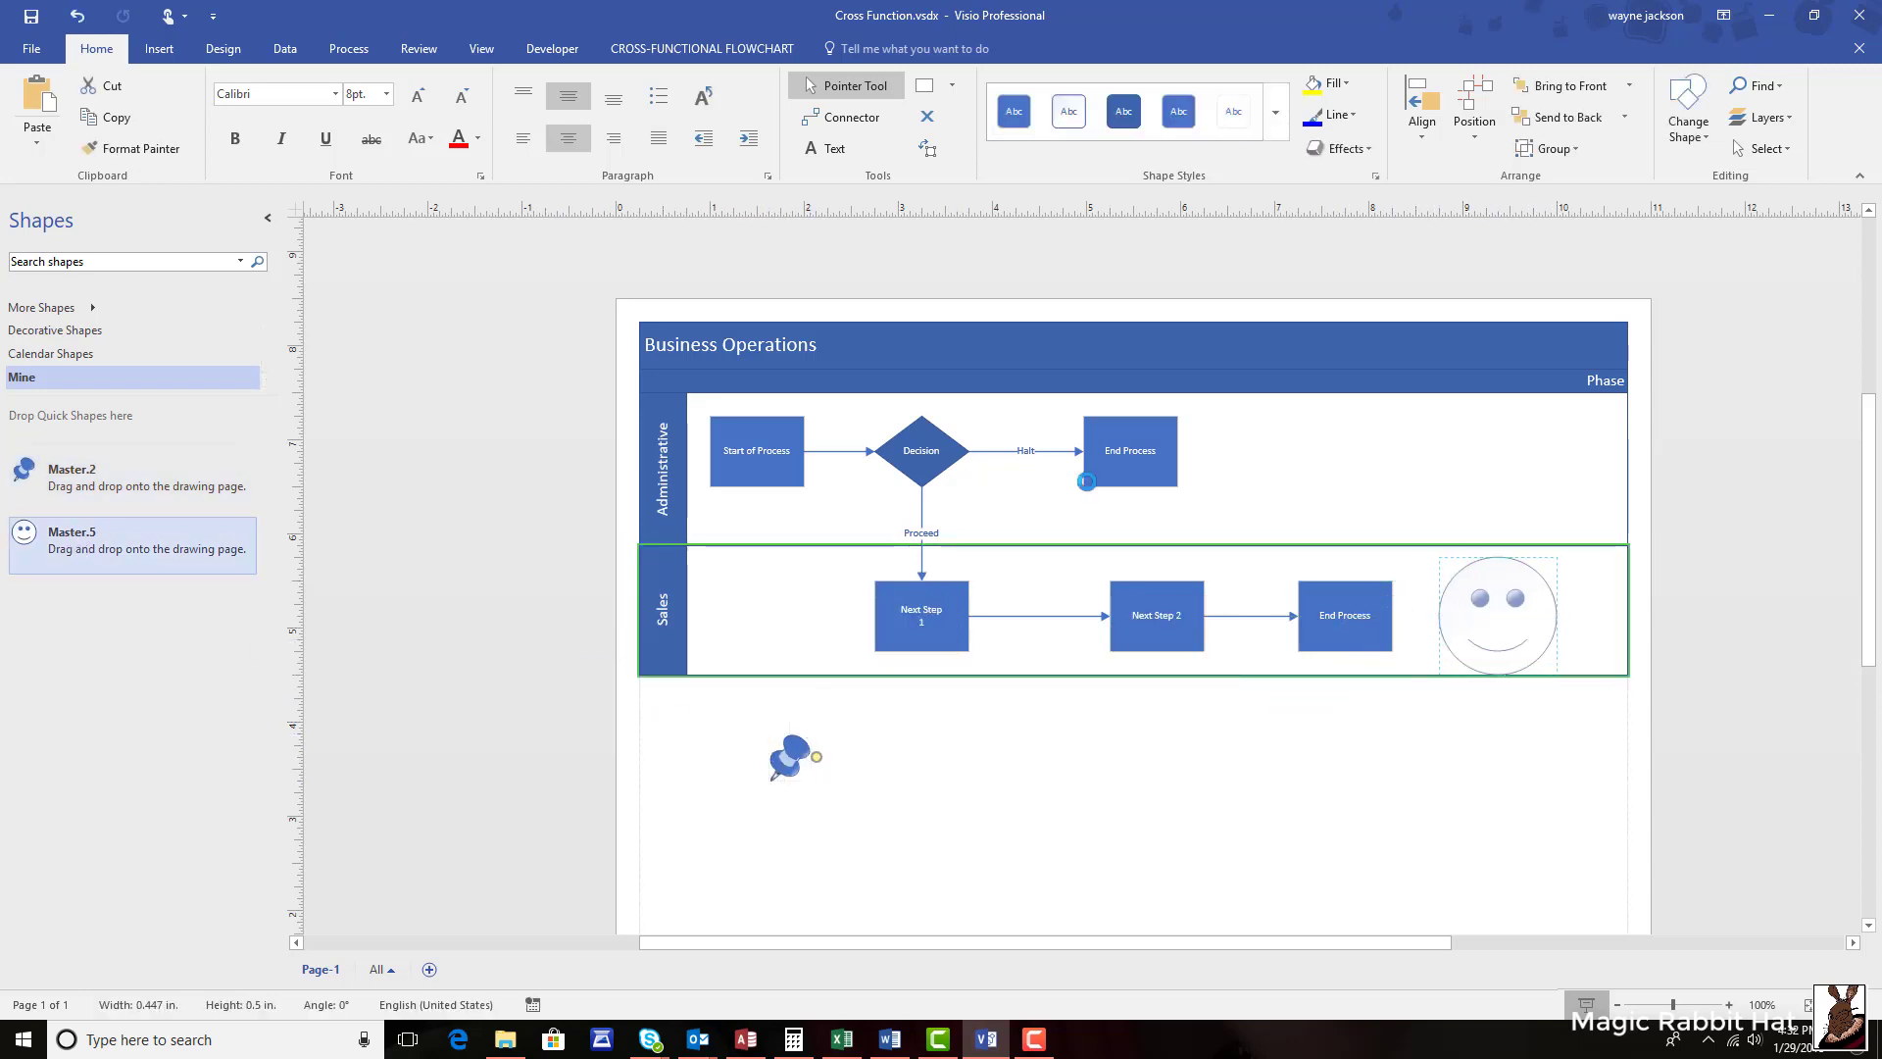
- Connect the End Process box in the Sales lane to the smiling face with a connector
click(831, 122)
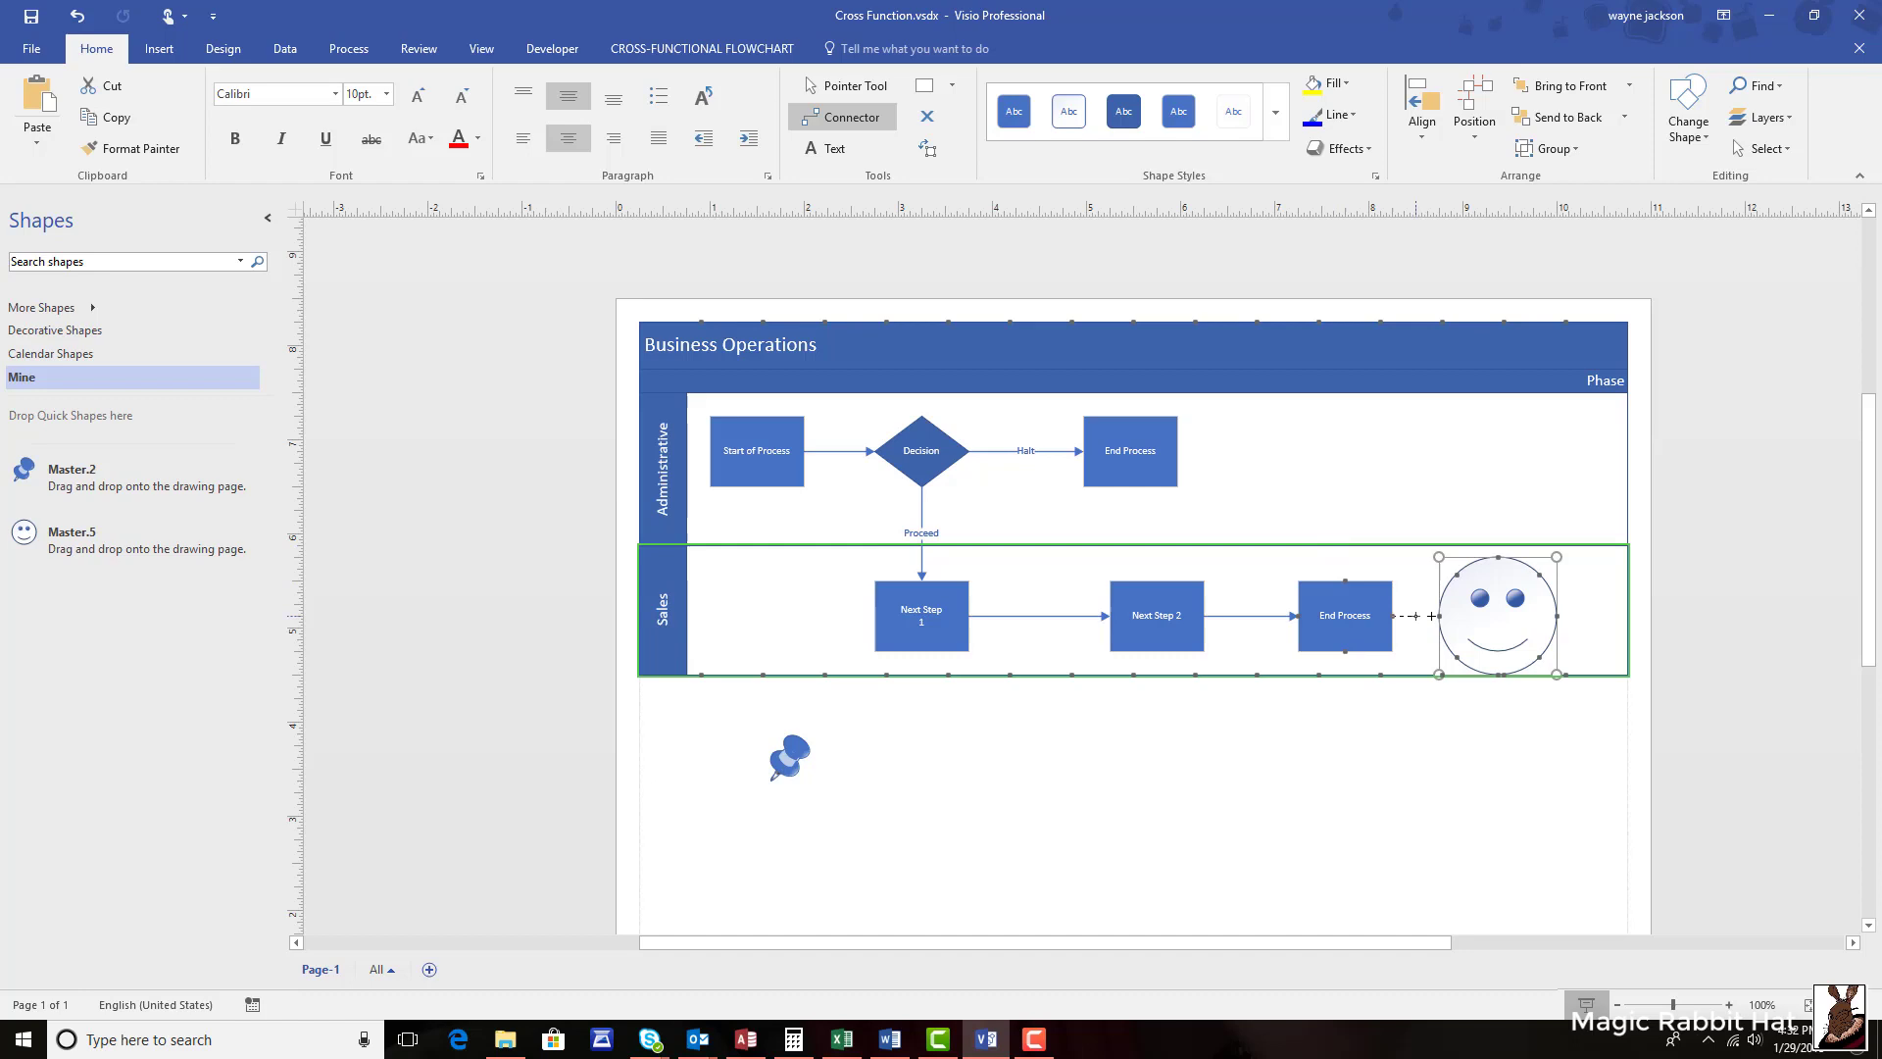
drag(1415, 616, 1438, 615)
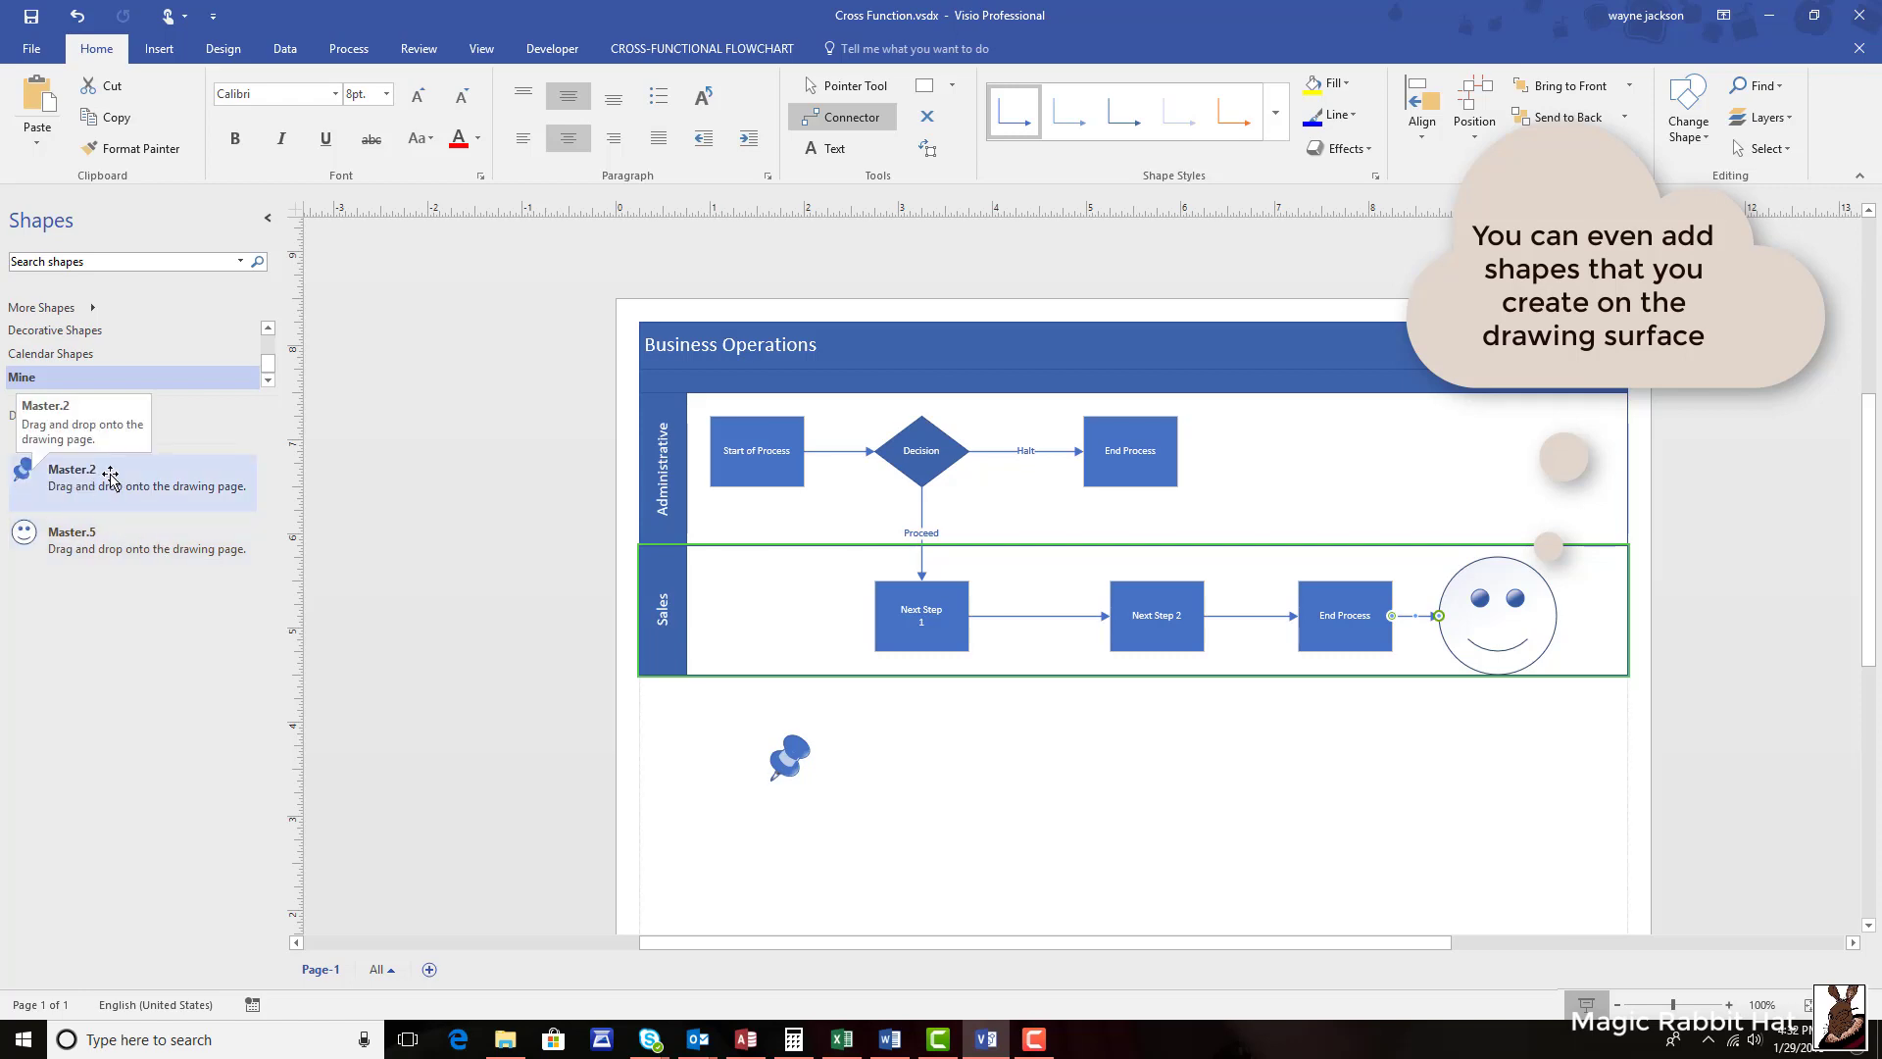
- Close the Mine stencil and add the Idea shape from Calendar Shapes to it
right_click(88, 382)
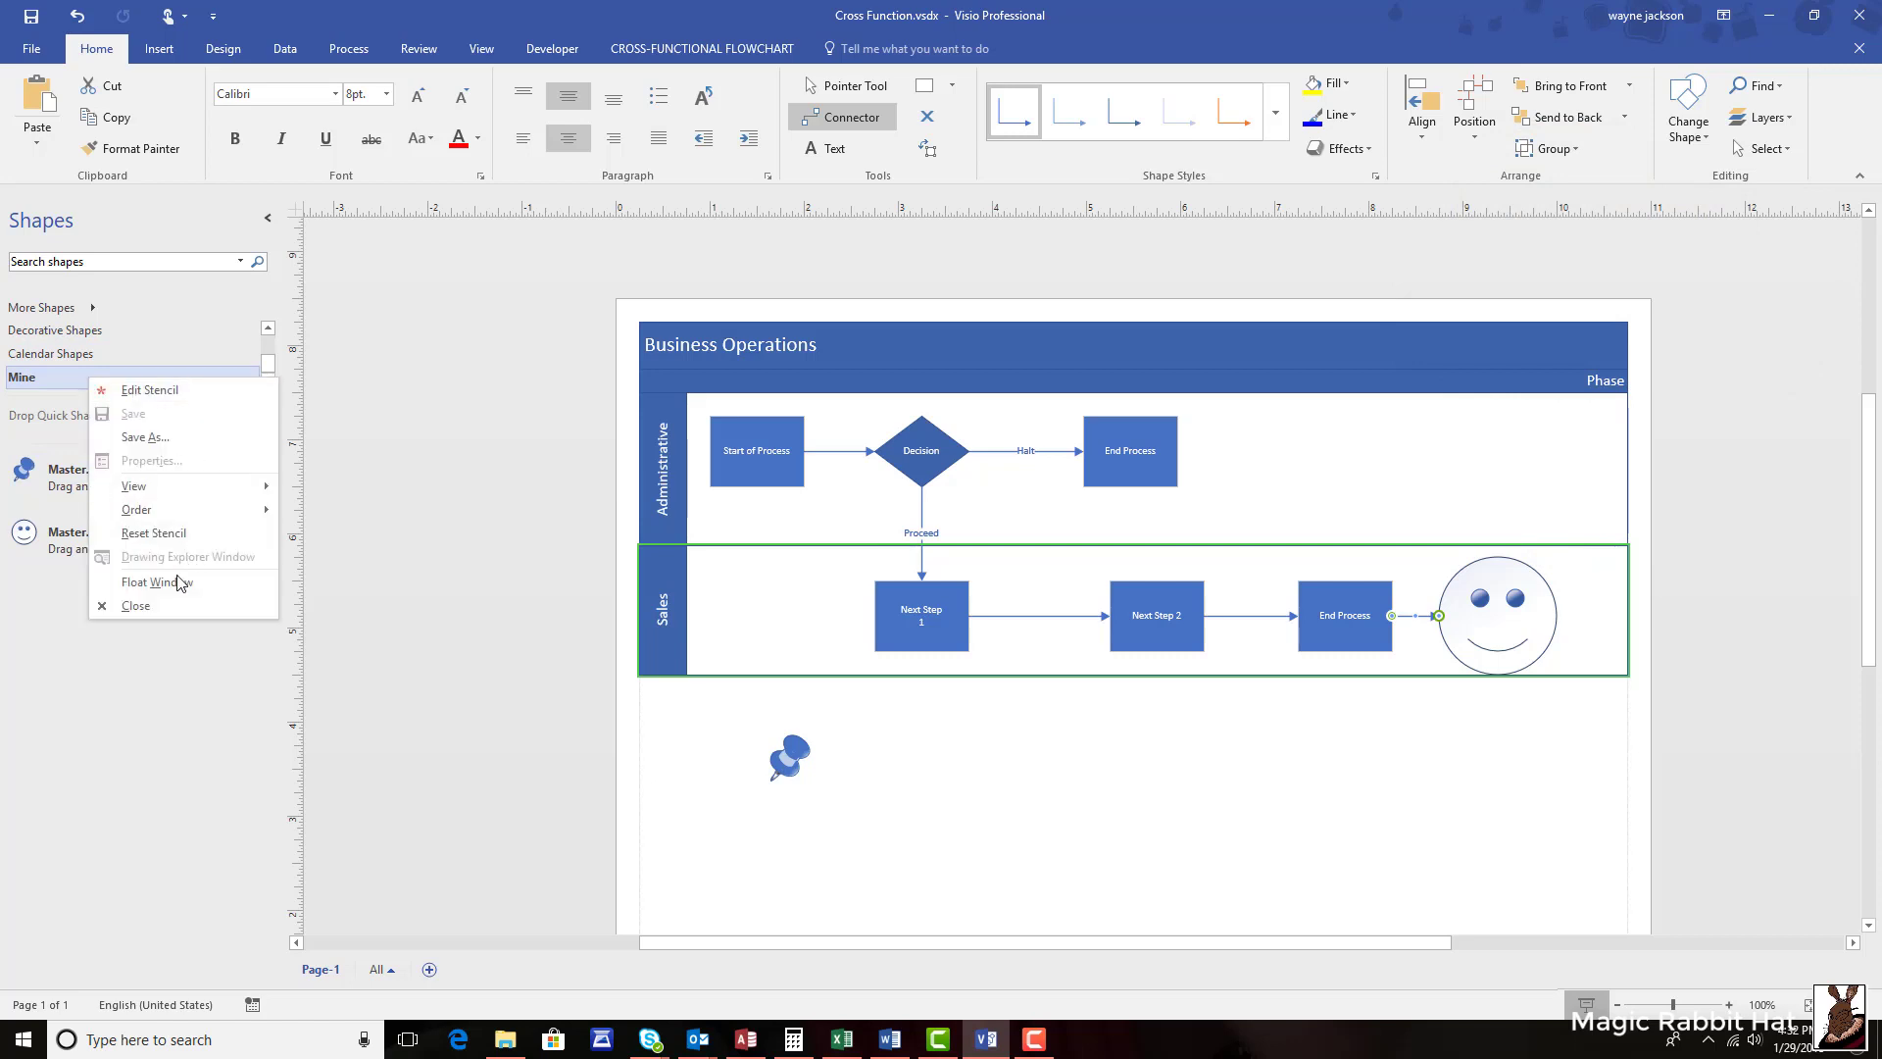
click(168, 606)
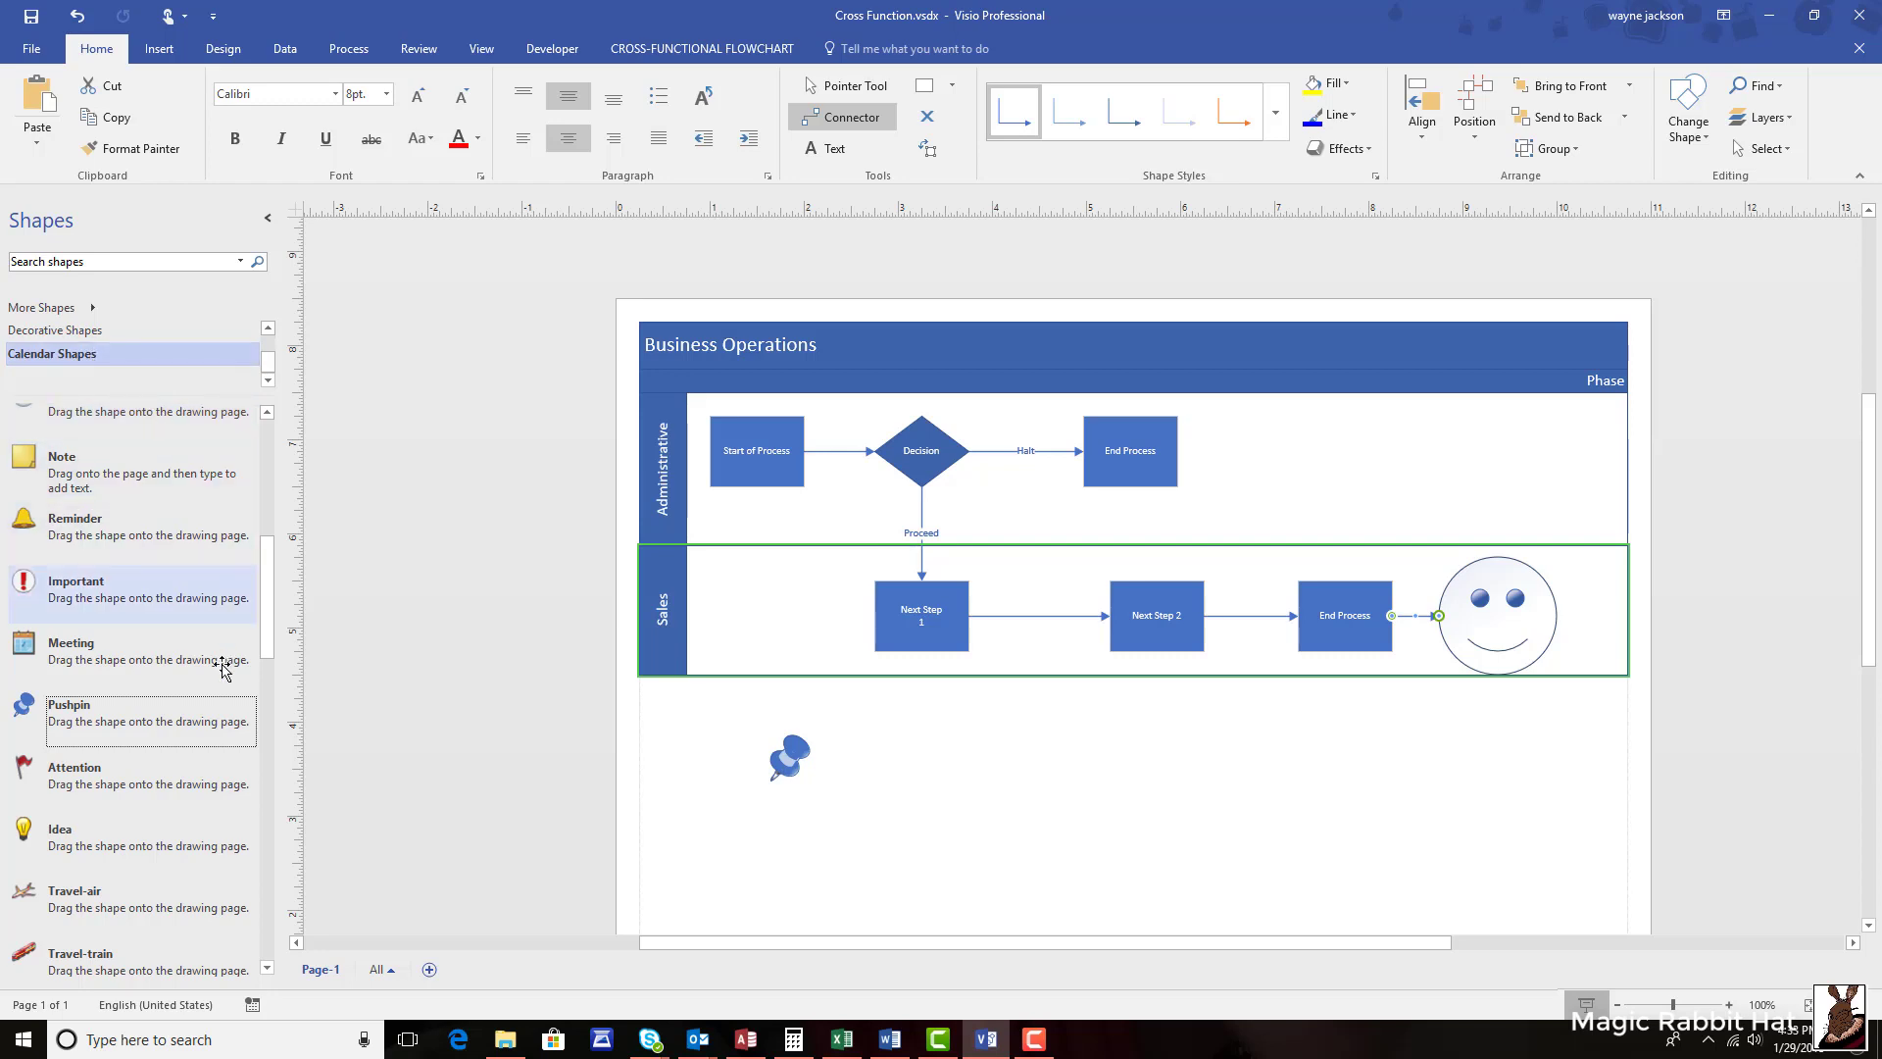
right_click(146, 843)
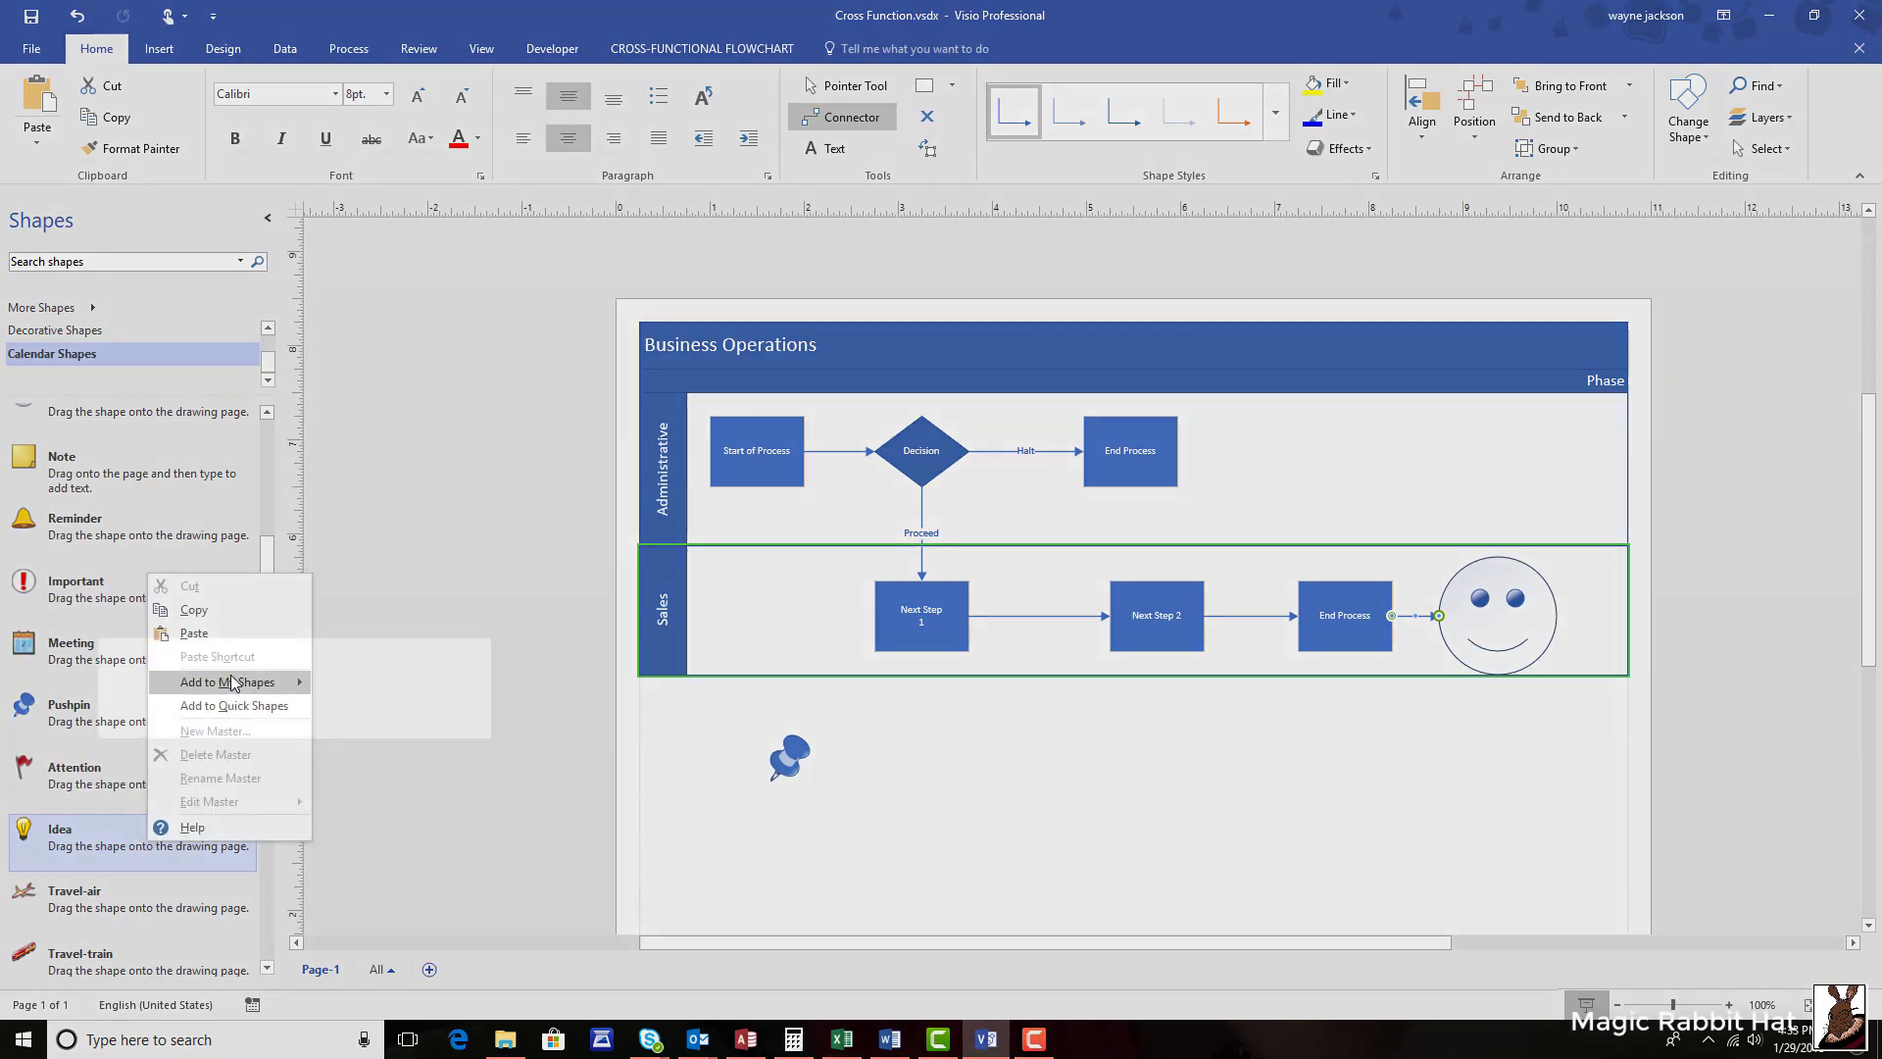
mouse_move(231, 686)
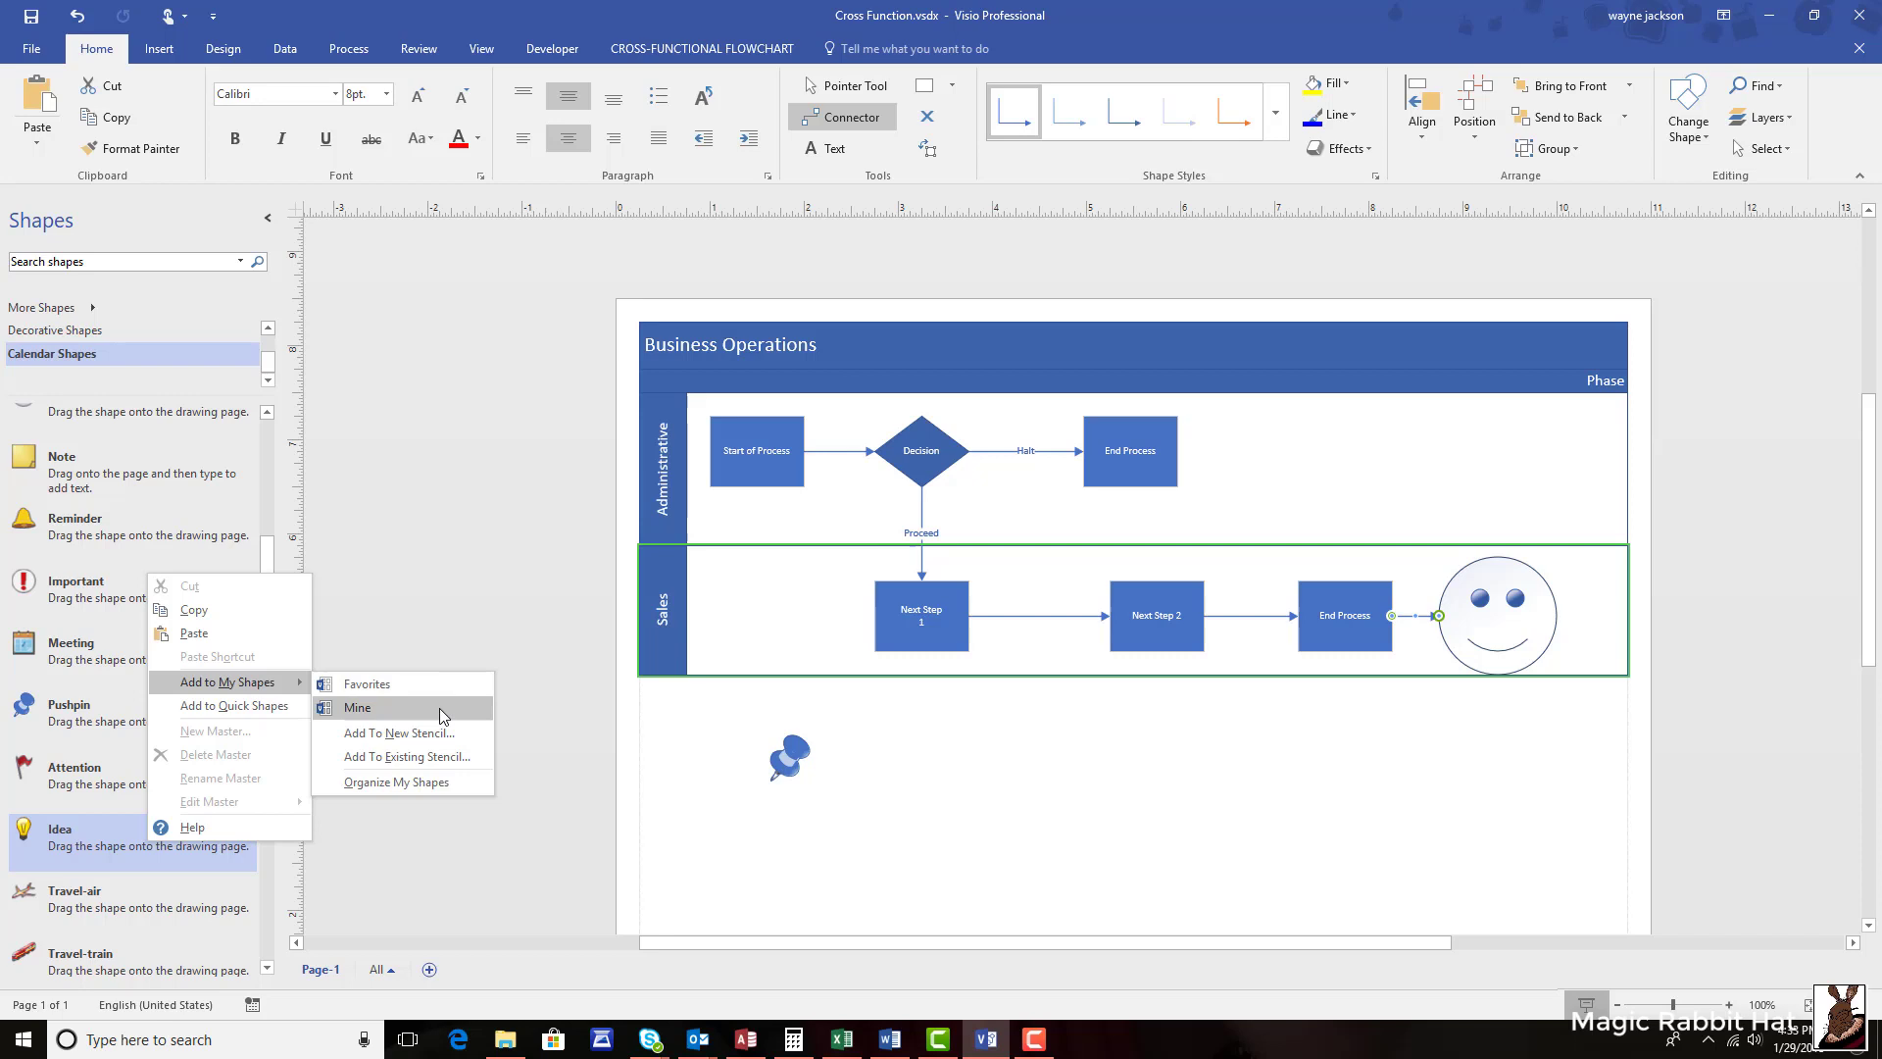
click(439, 707)
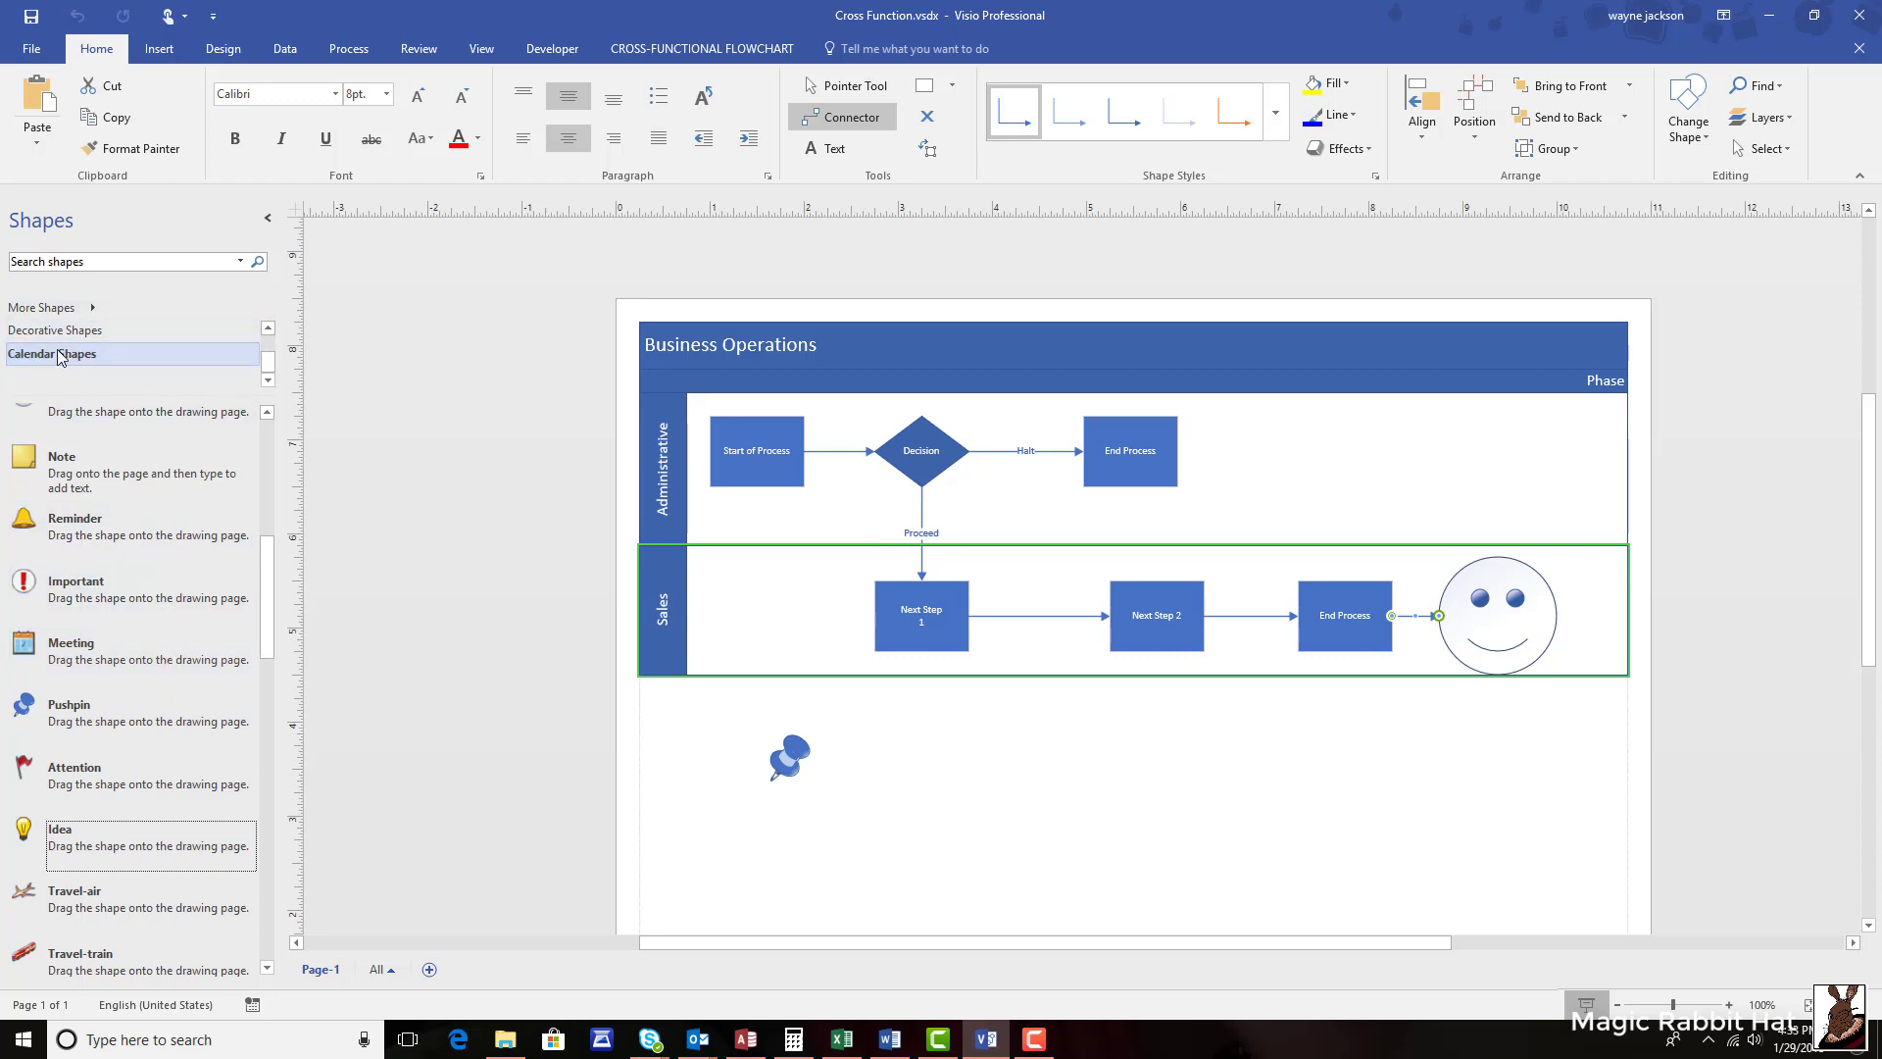
- Reopen the Mine stencil from My Shapes
click(86, 309)
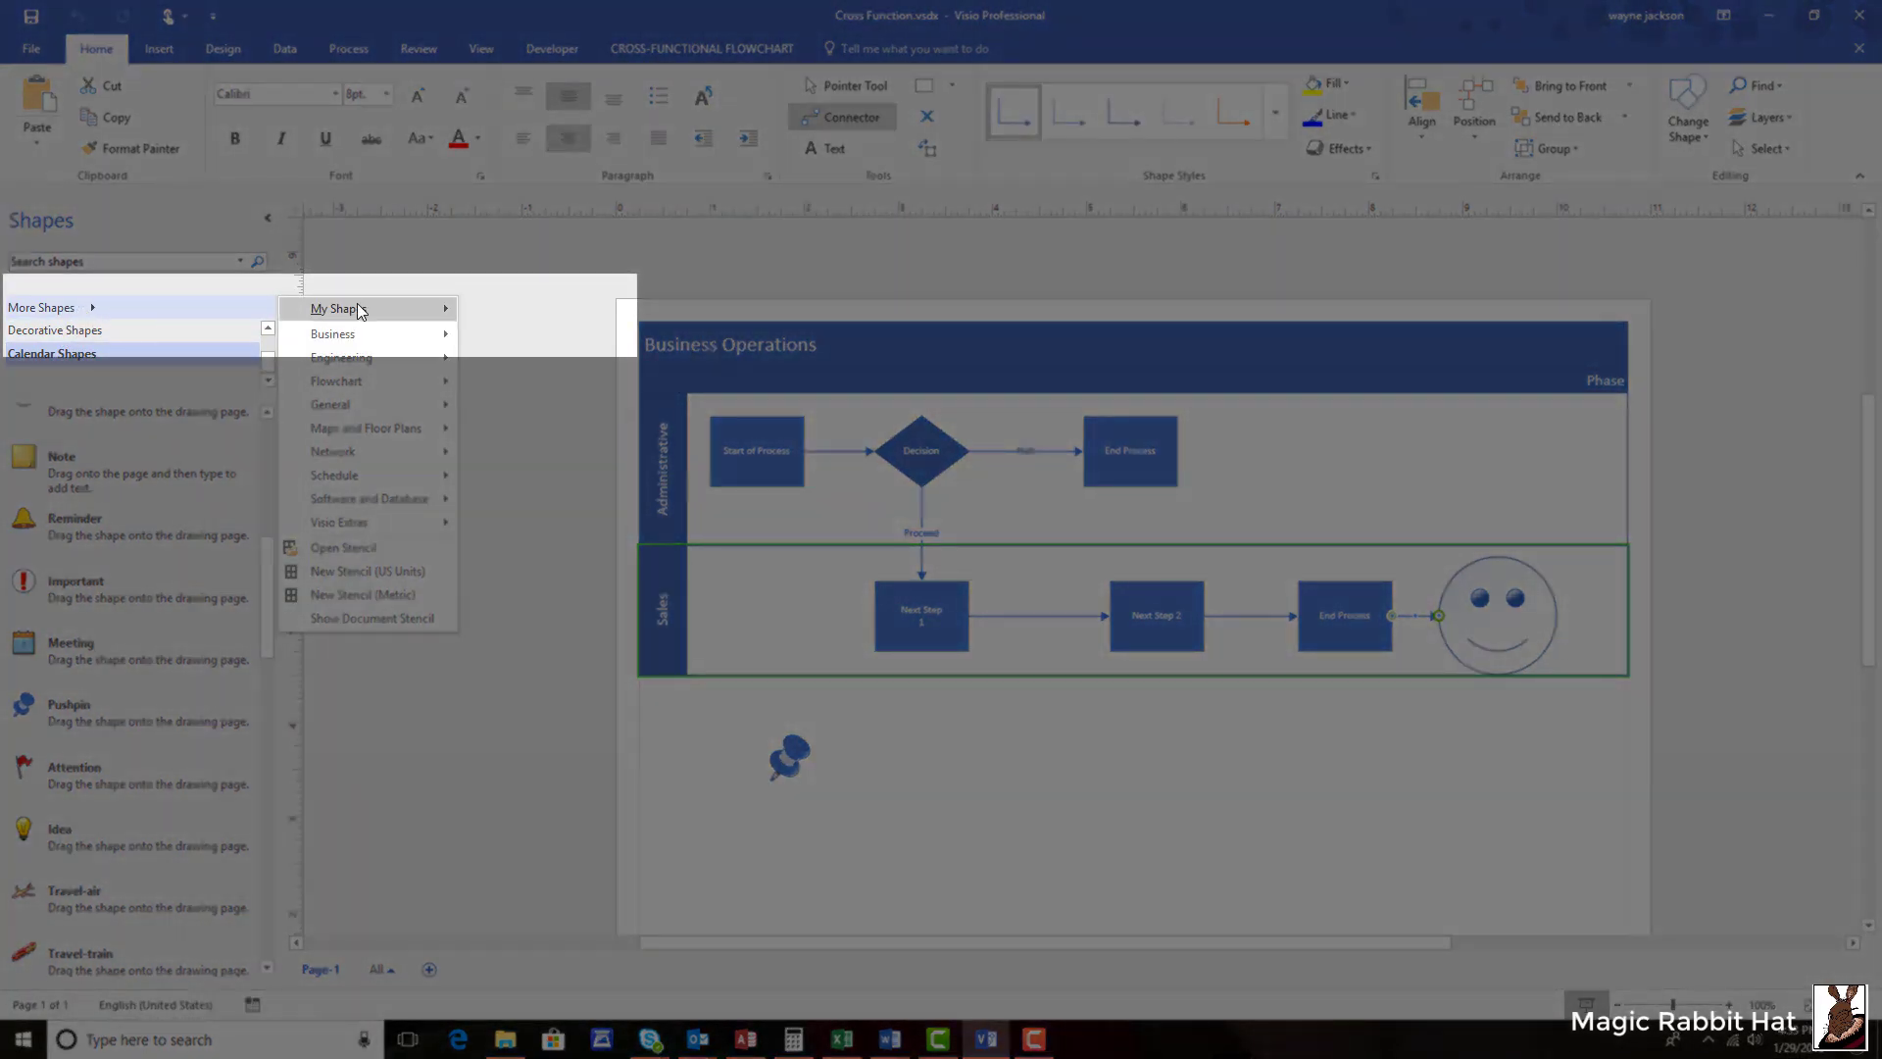
mouse_move(368, 310)
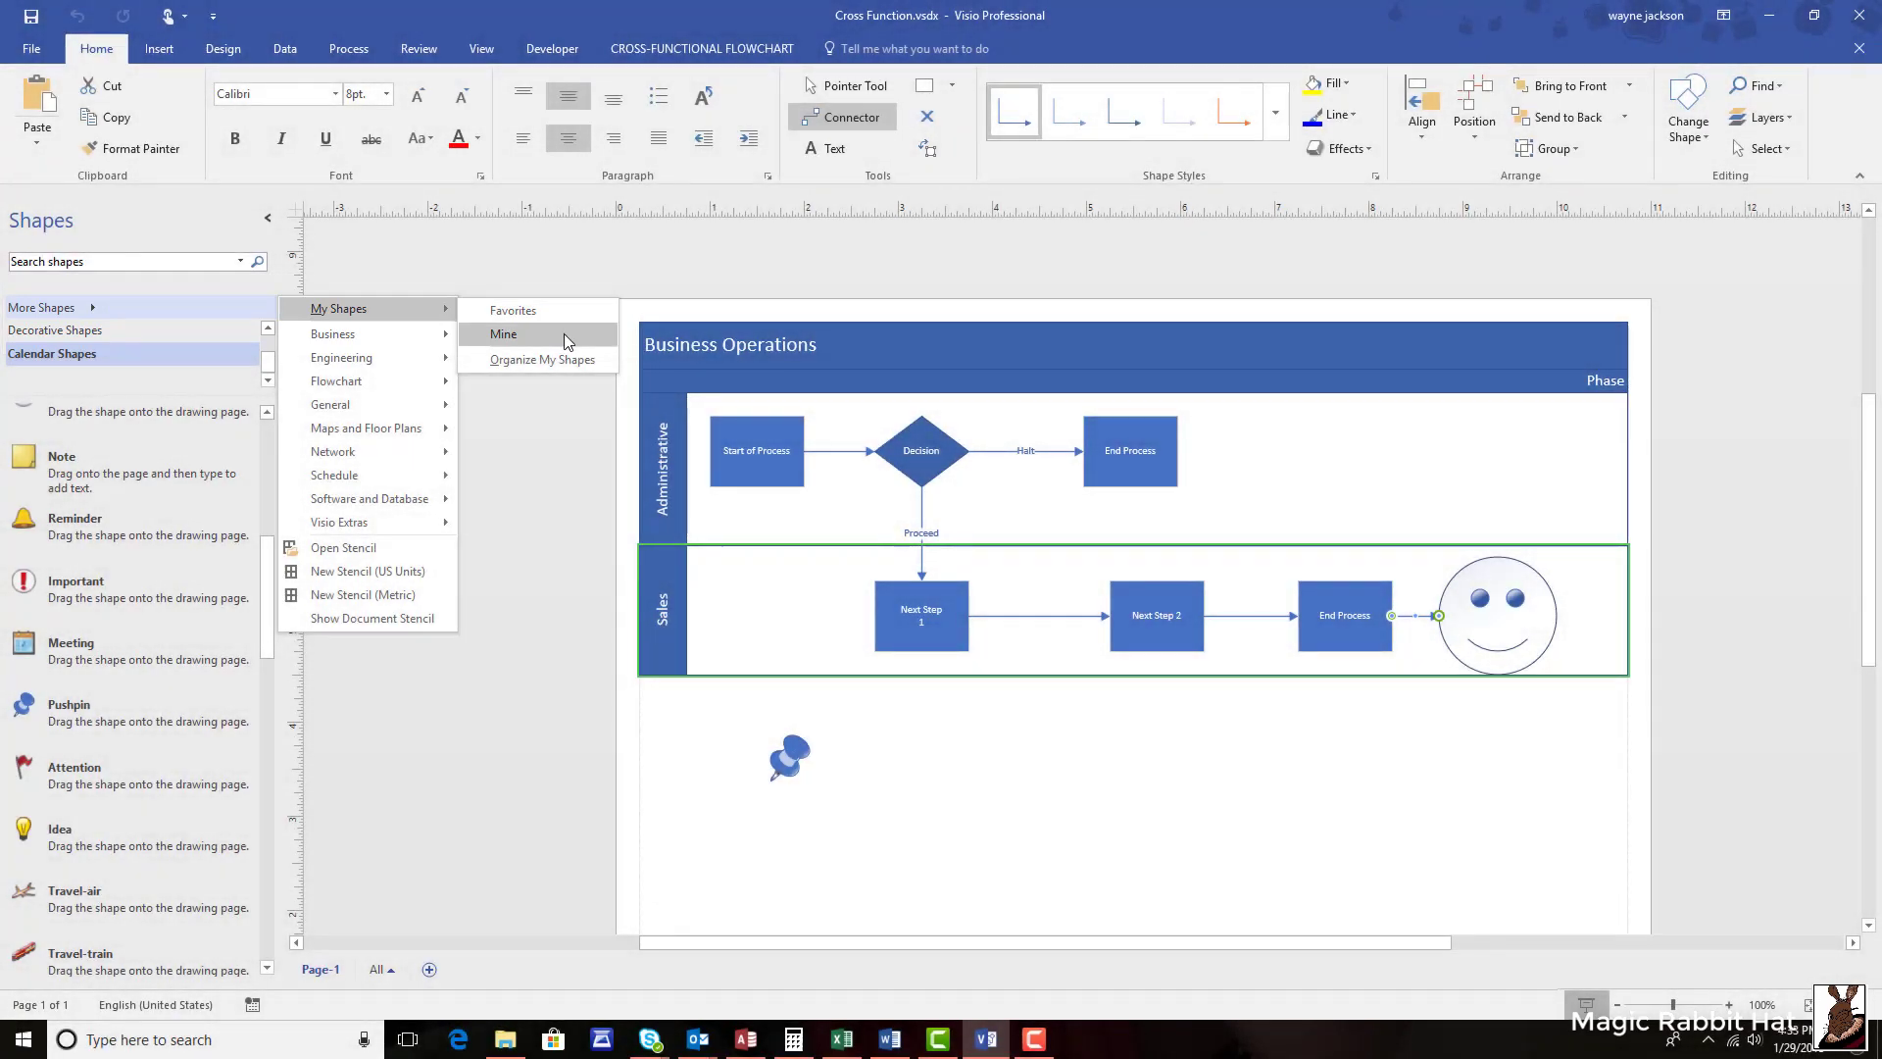
click(564, 335)
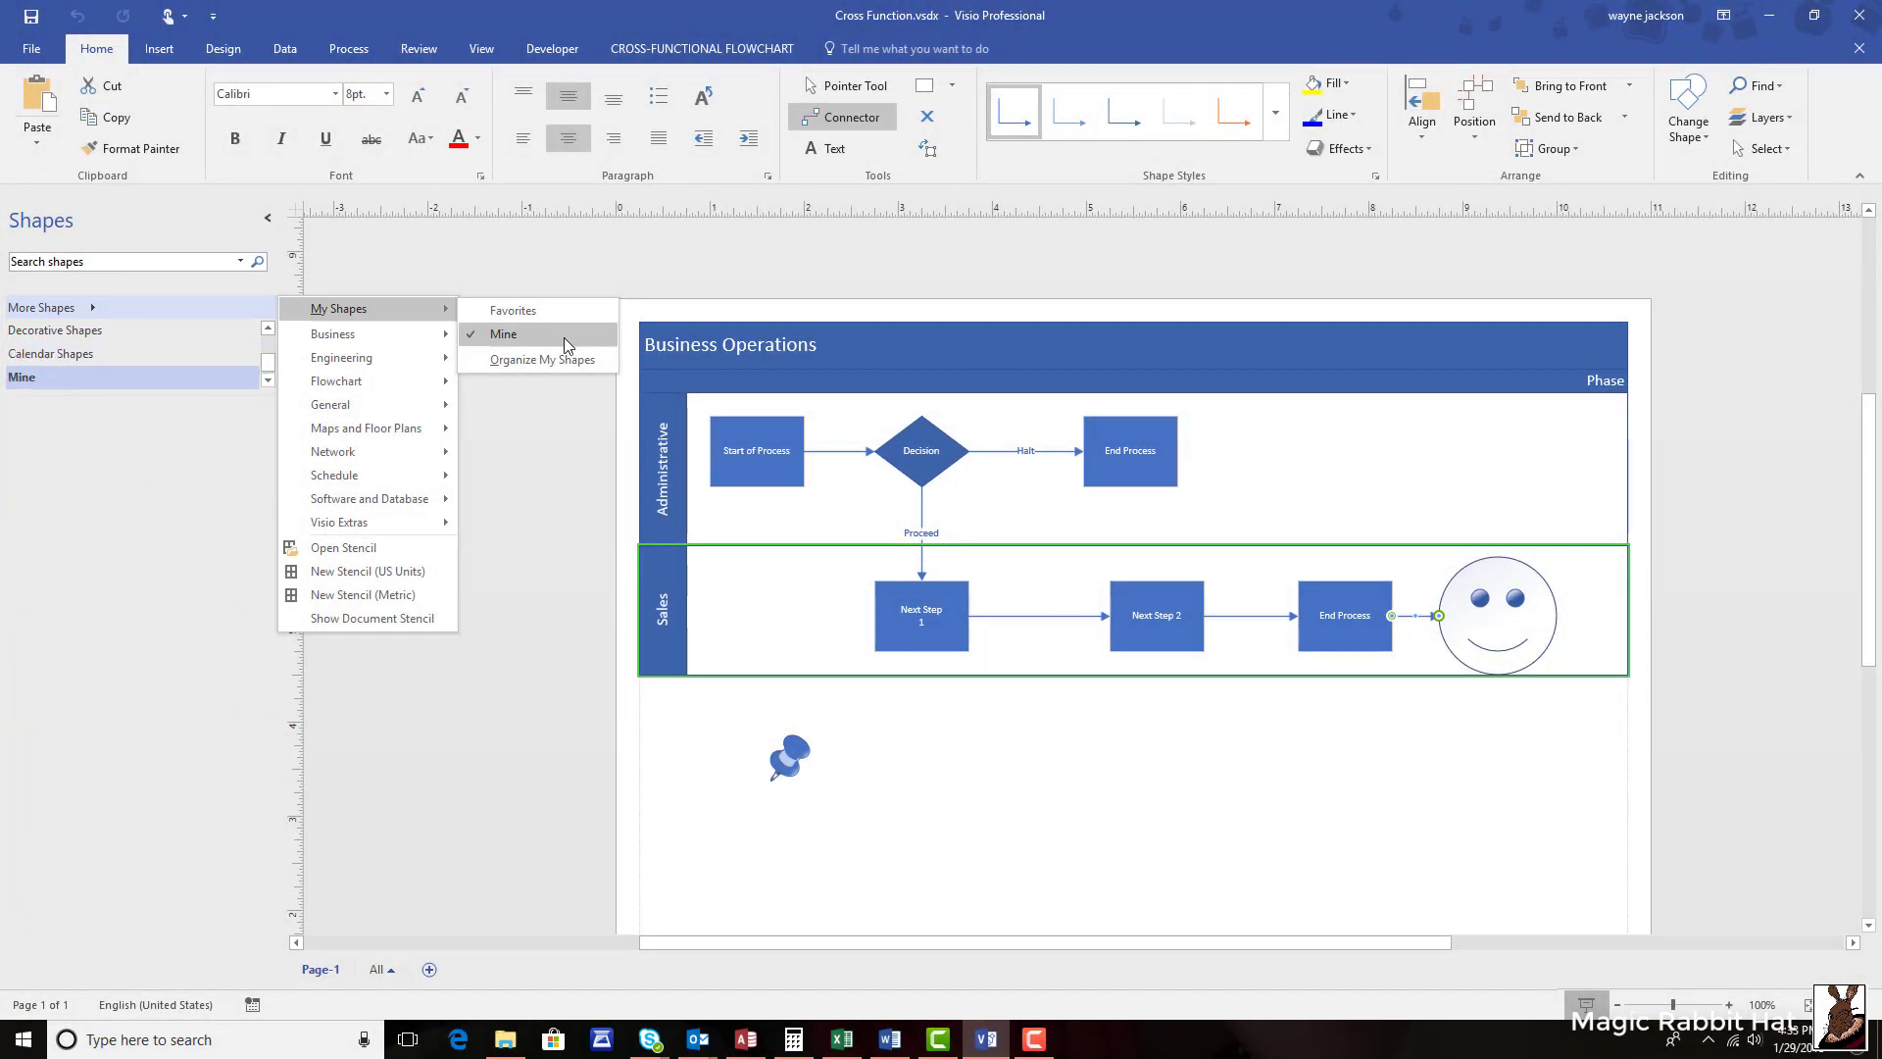
click(518, 470)
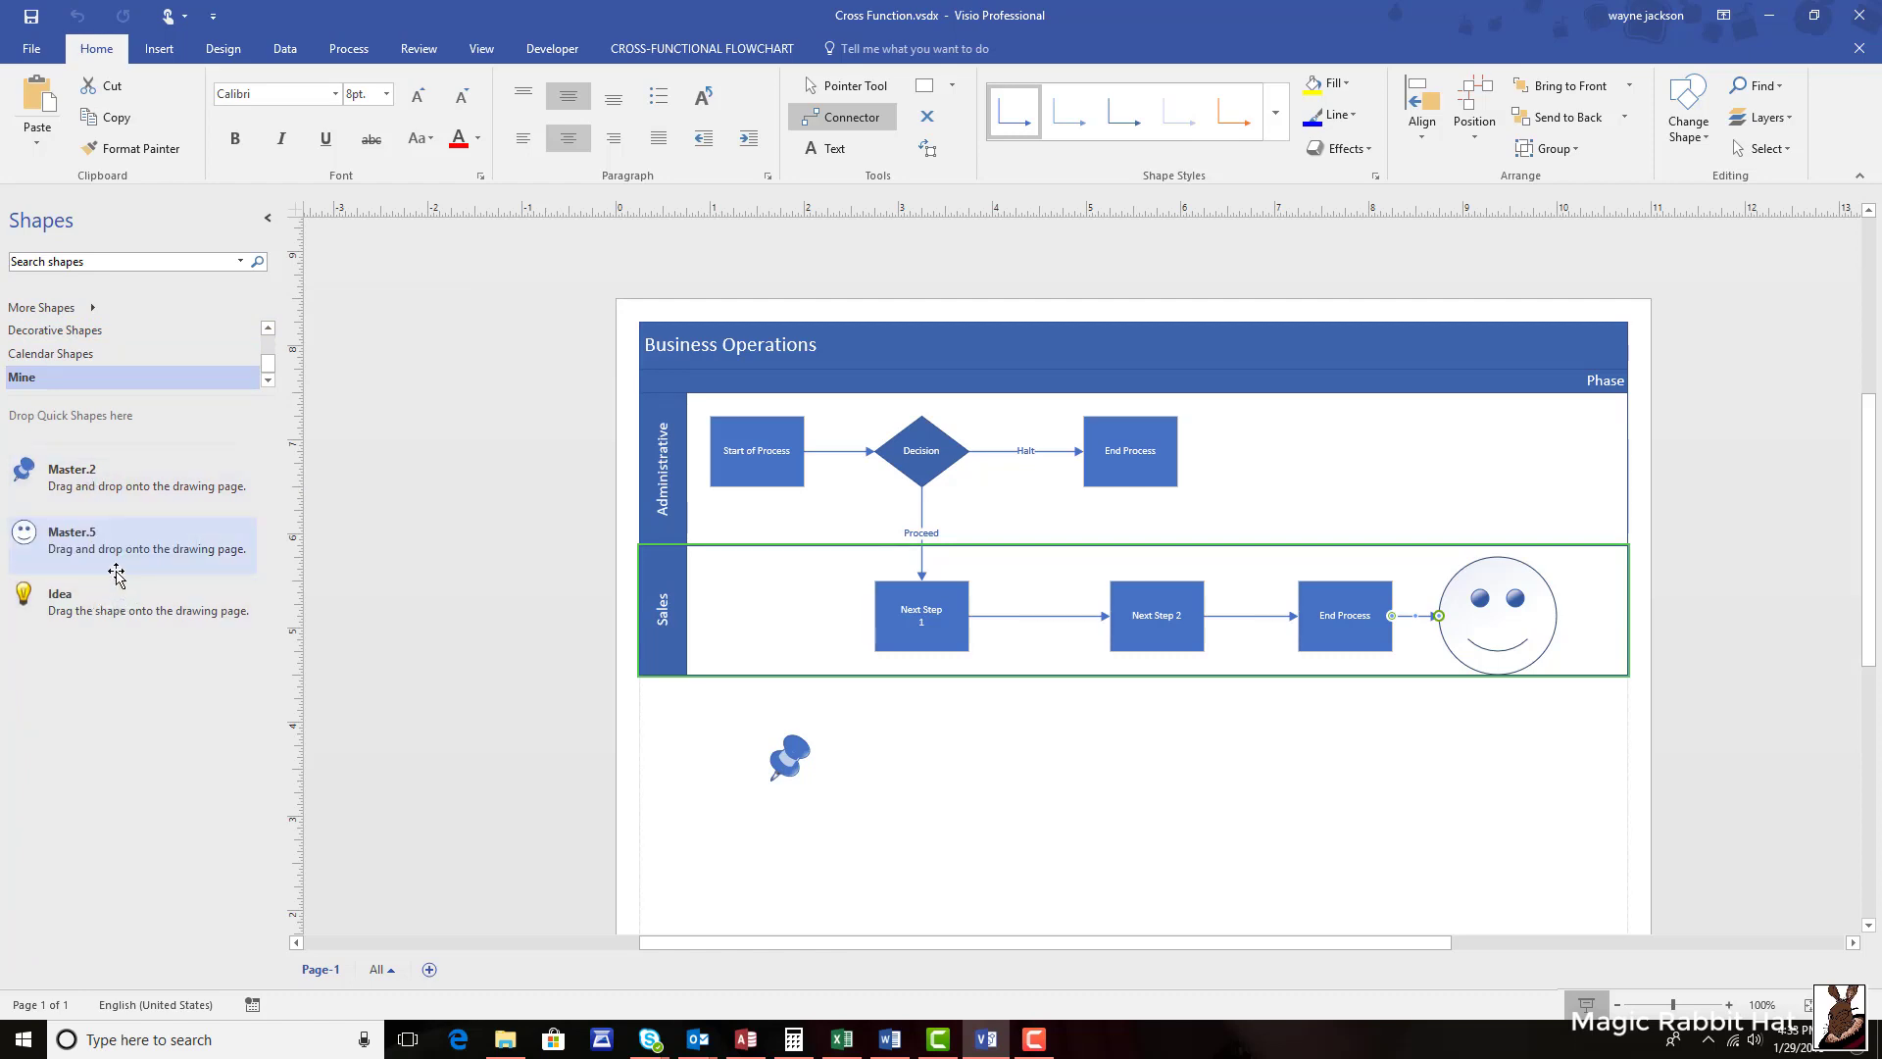
- Switch to File Explorer and locate the Mine.vssx stencil file in the My Shapes folder under Documents
mouse_move(123, 578)
mouse_down()
mouse_move(343, 588)
mouse_move(391, 628)
mouse_move(512, 1045)
mouse_move(604, 671)
mouse_move(762, 254)
mouse_move(662, 253)
mouse_up()
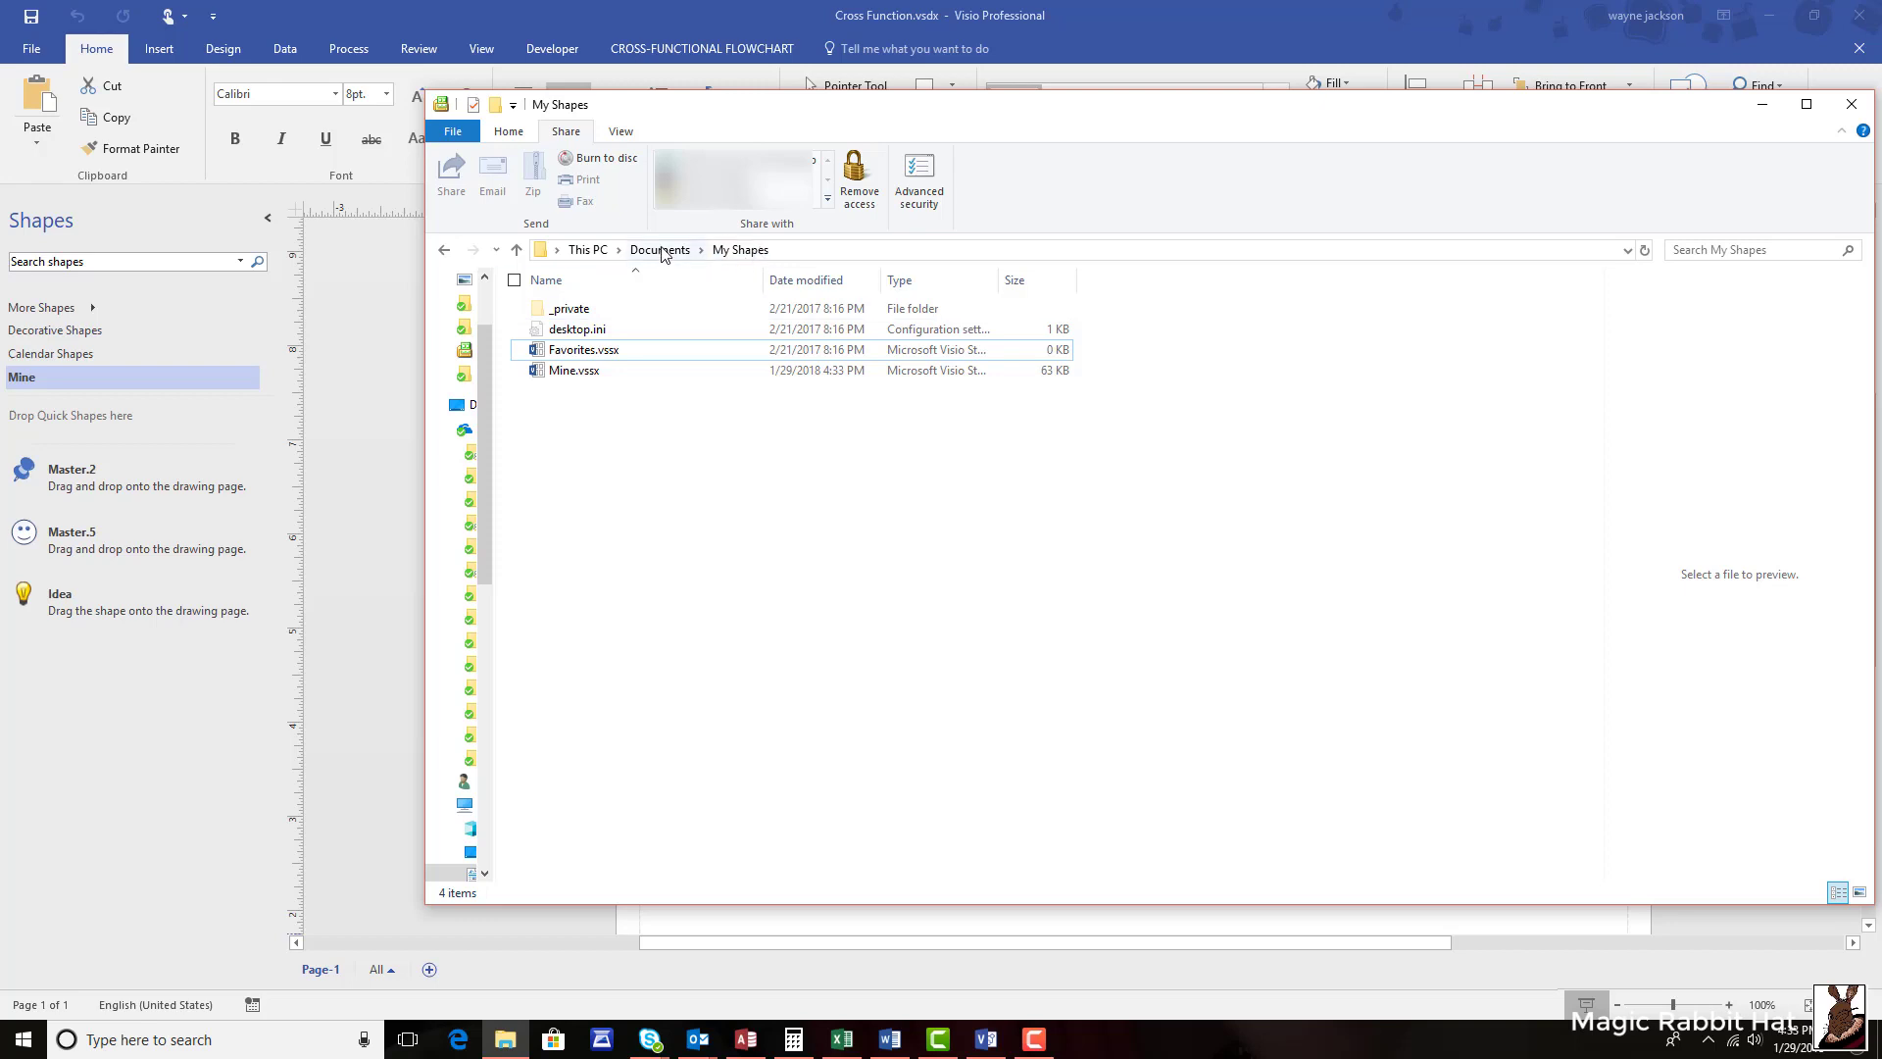
click(616, 371)
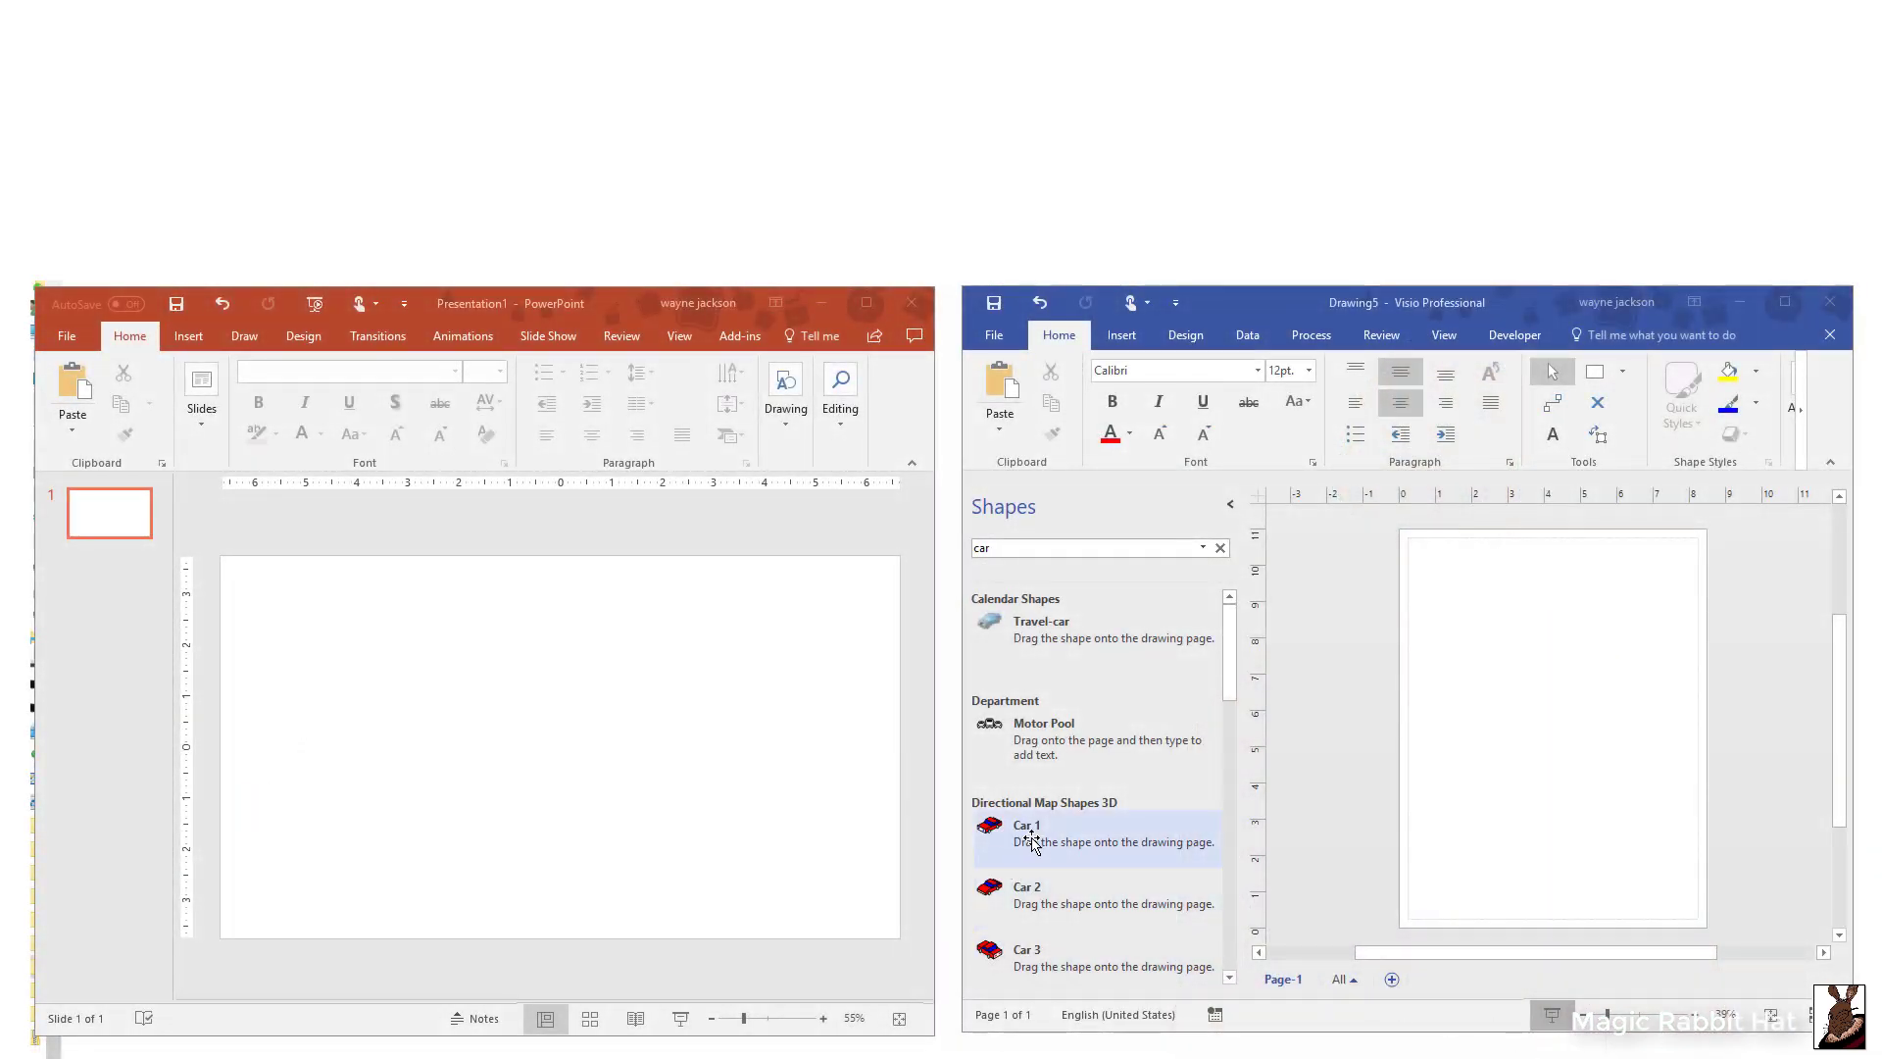
- Place the Car 1 shape from Directional Map Shapes 3D in the middle of the blank drawing page and copy it
click(1037, 838)
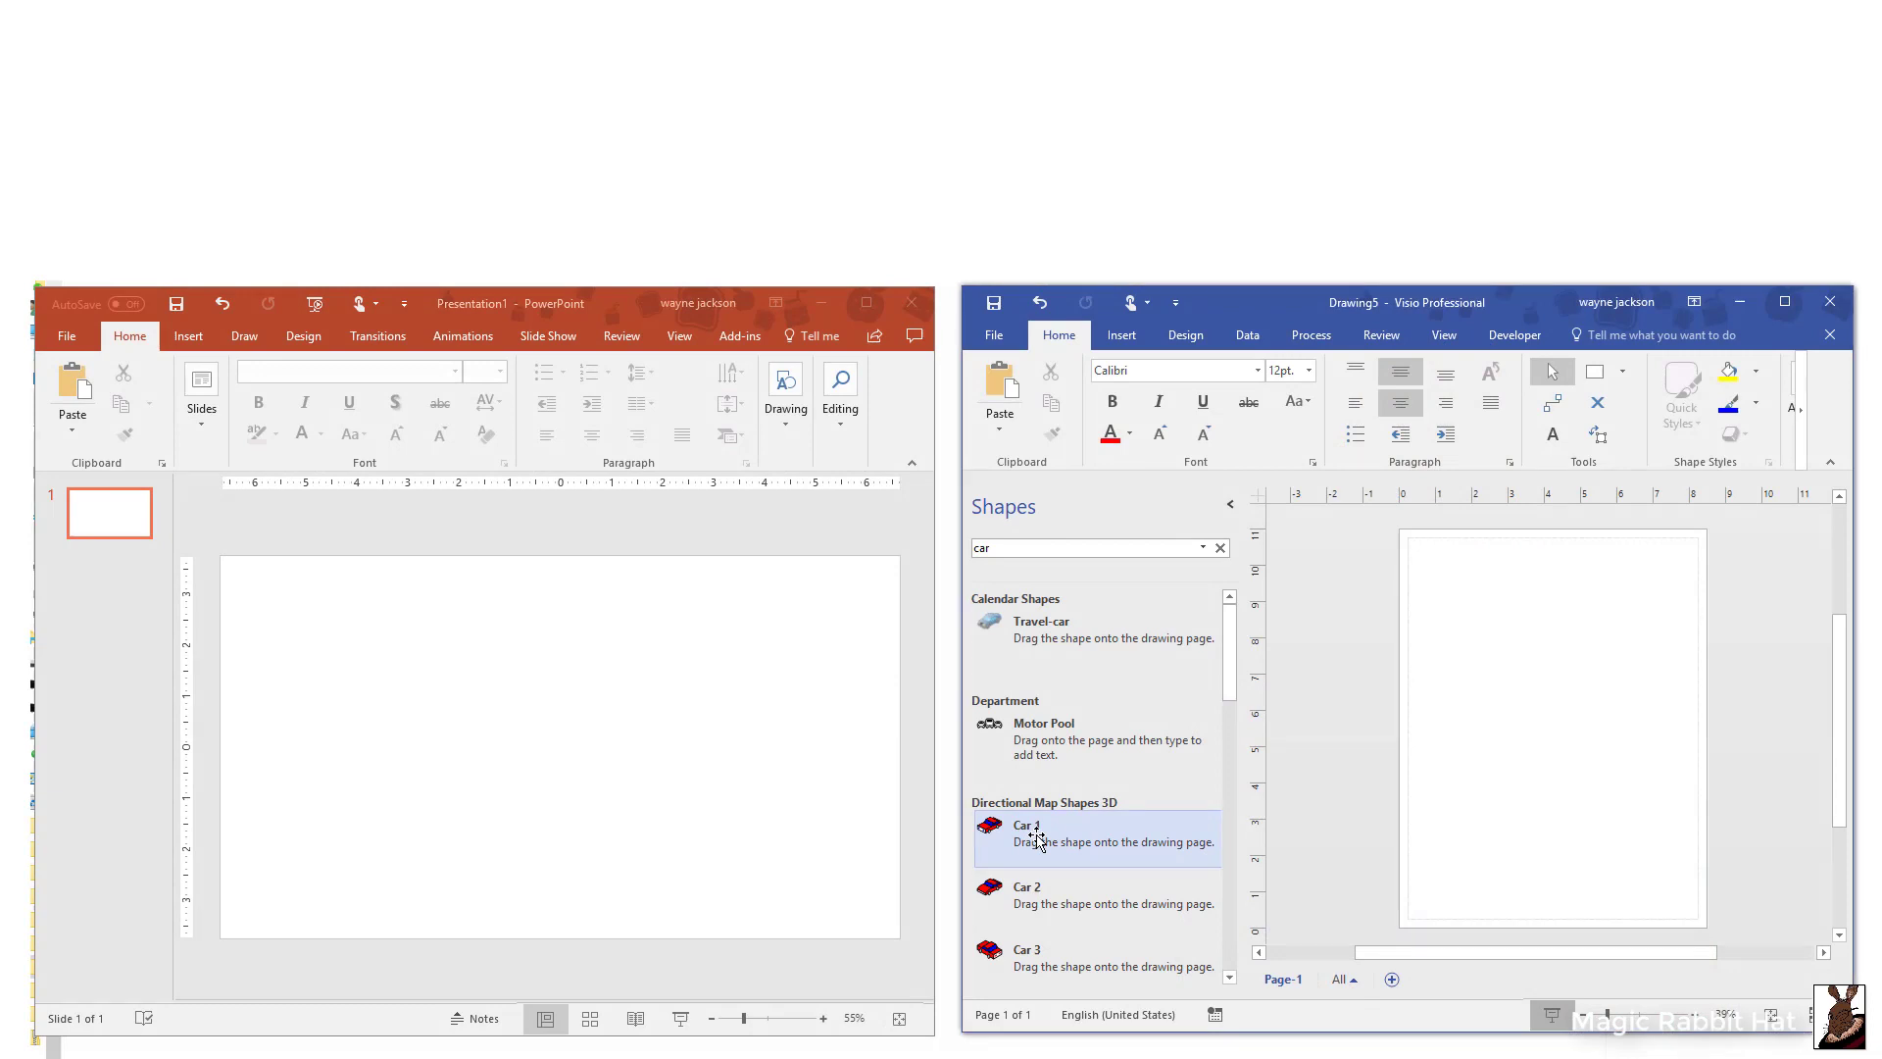
drag(1037, 838, 1549, 674)
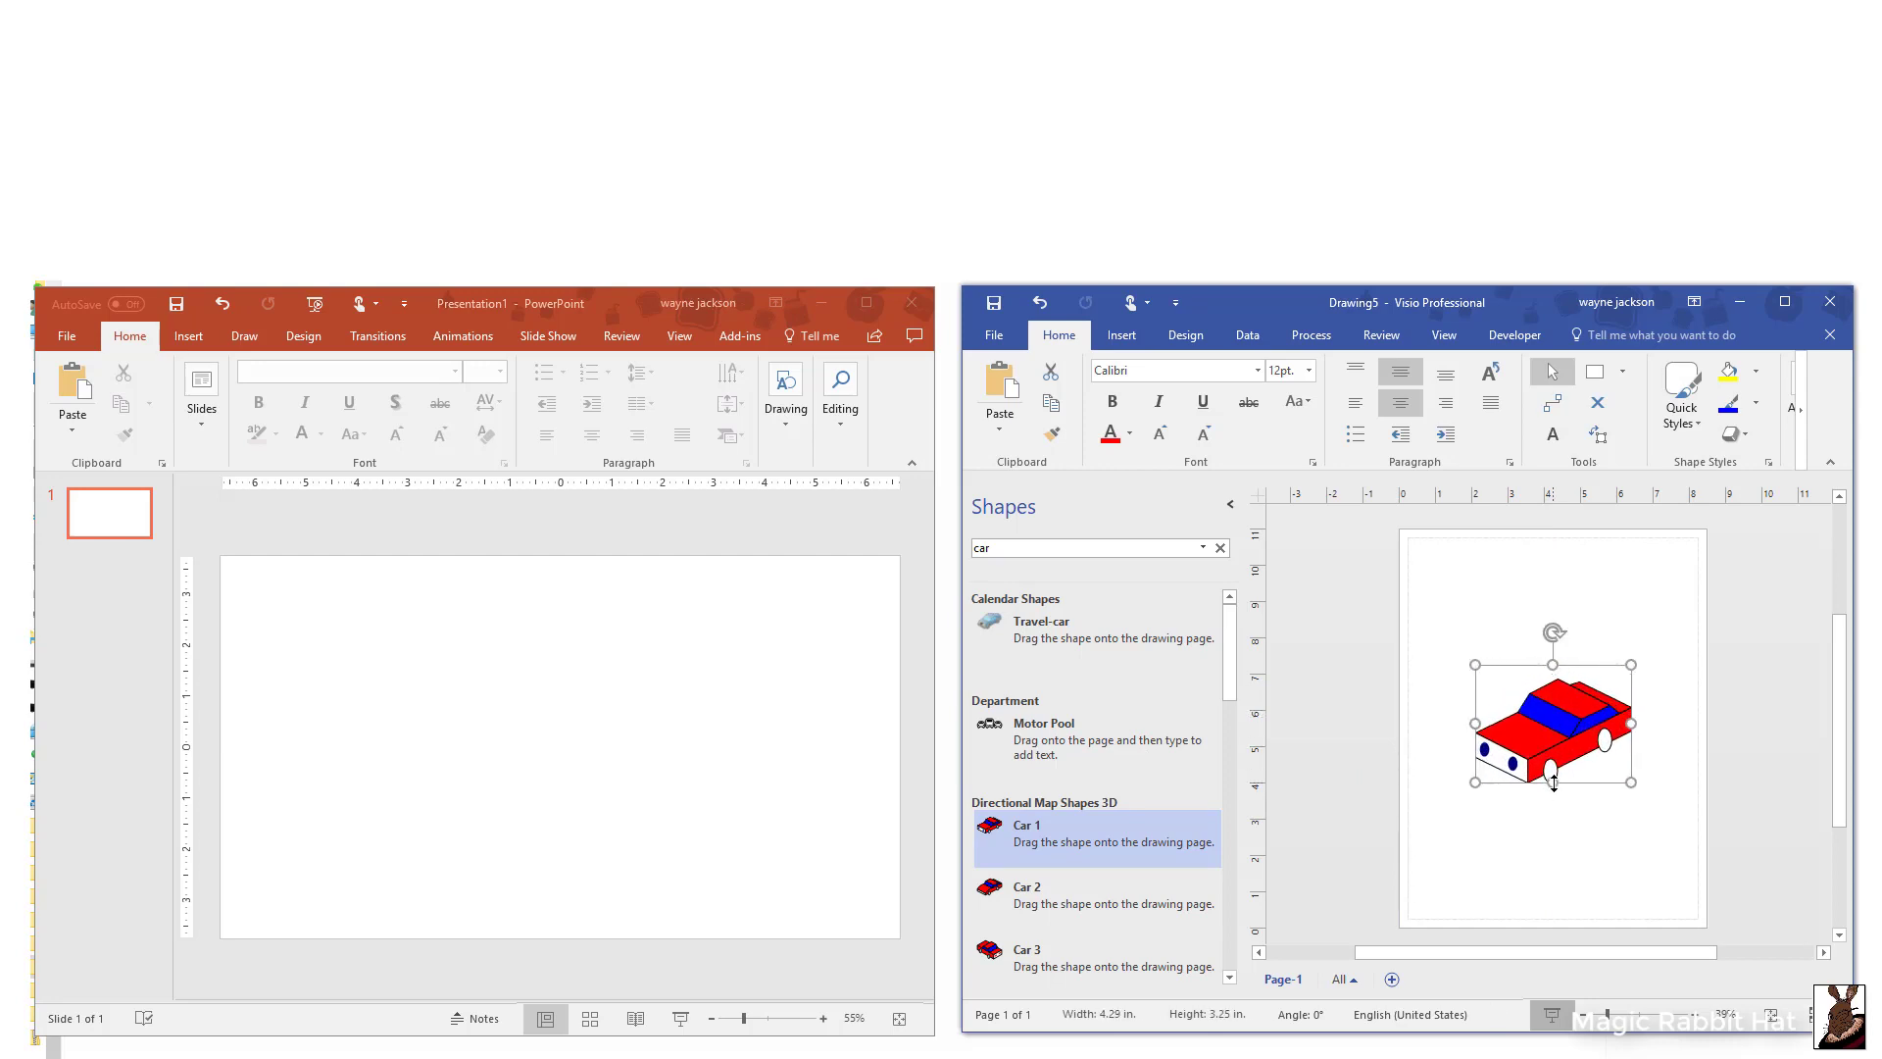
right_click(1562, 727)
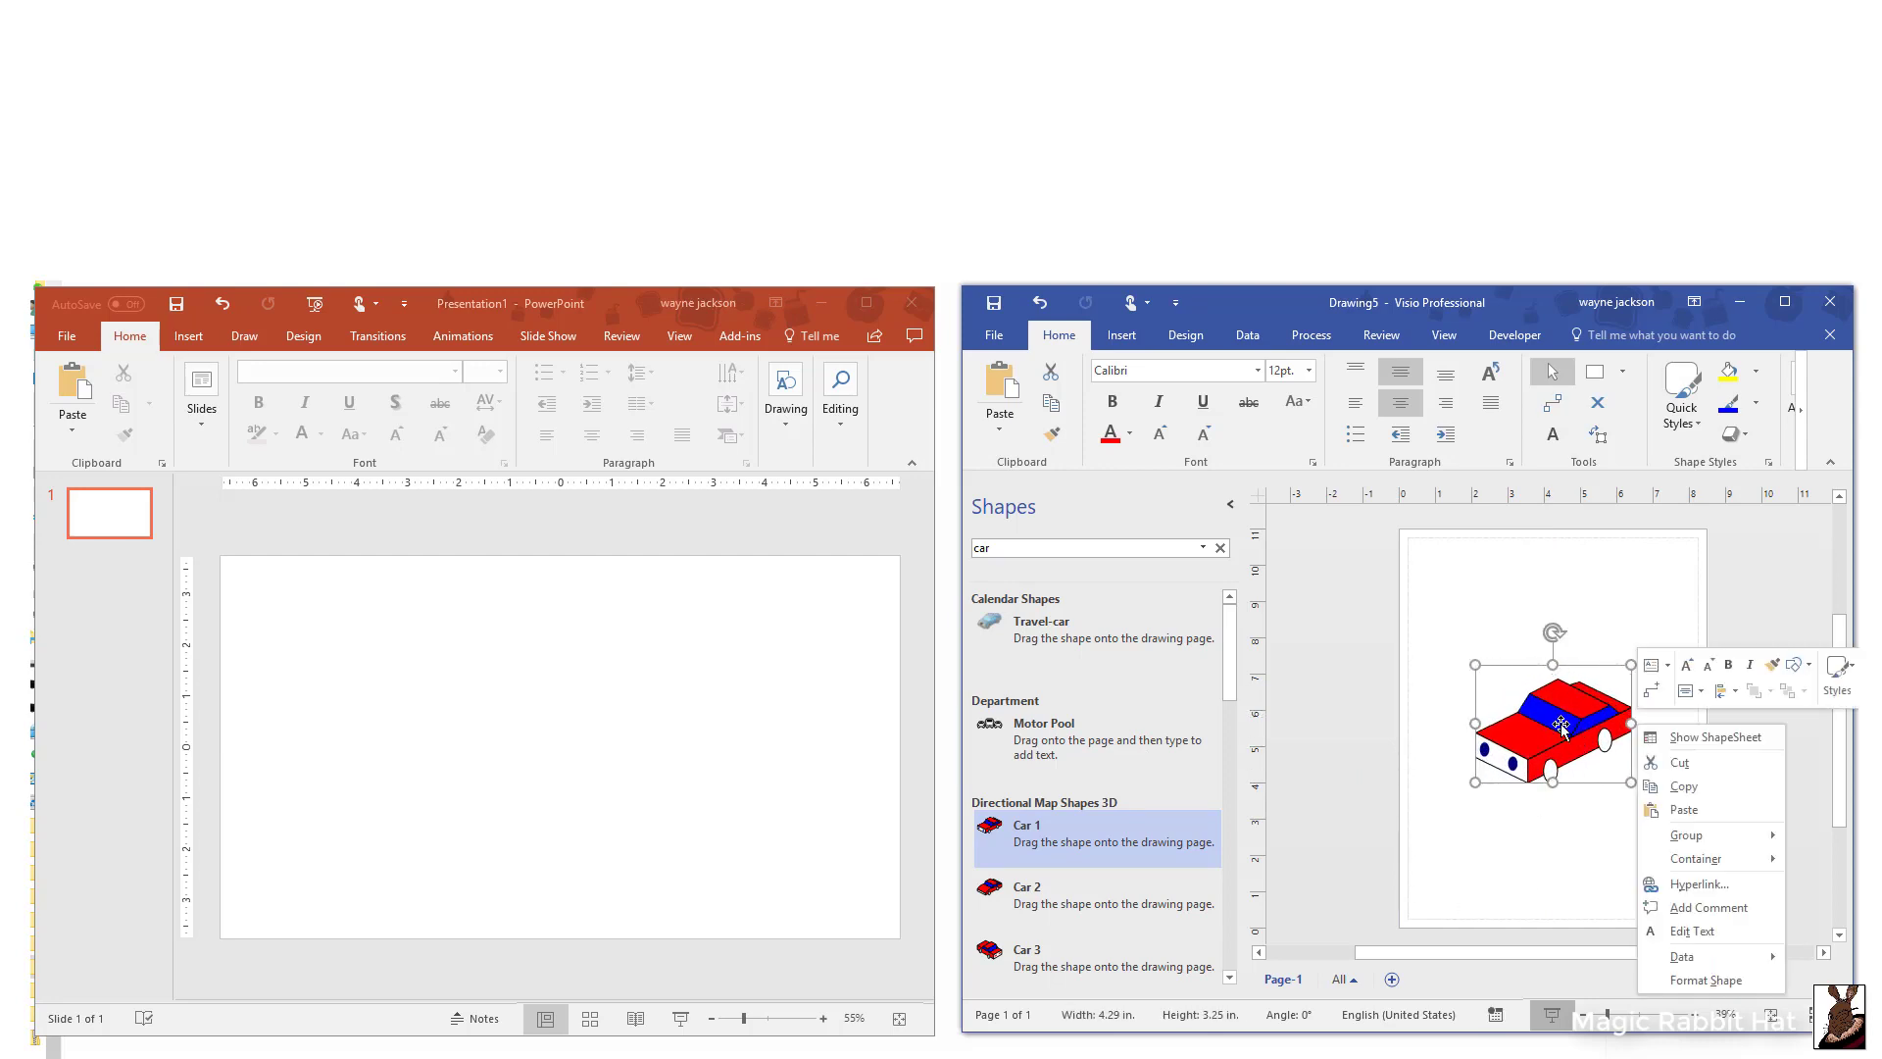
click(1683, 791)
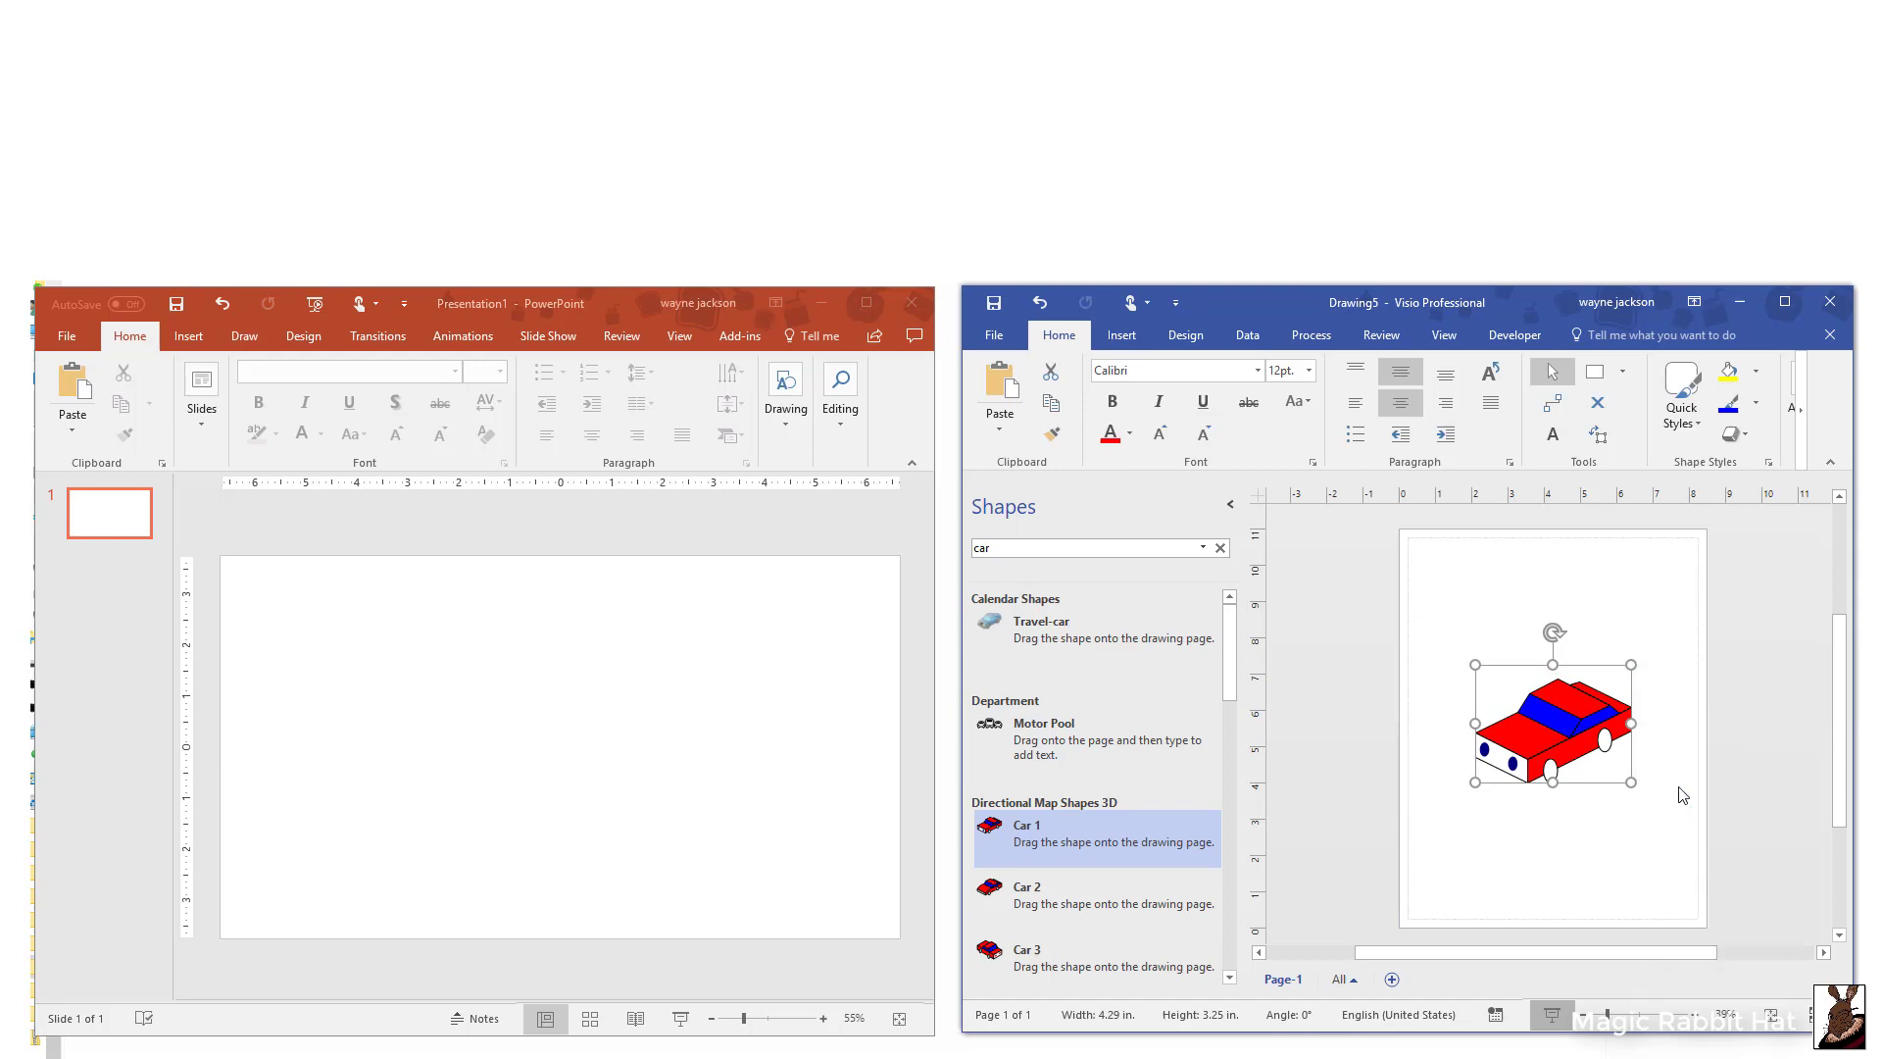
- Switch to PowerPoint and paste the copied car onto the blank slide as a picture
click(422, 669)
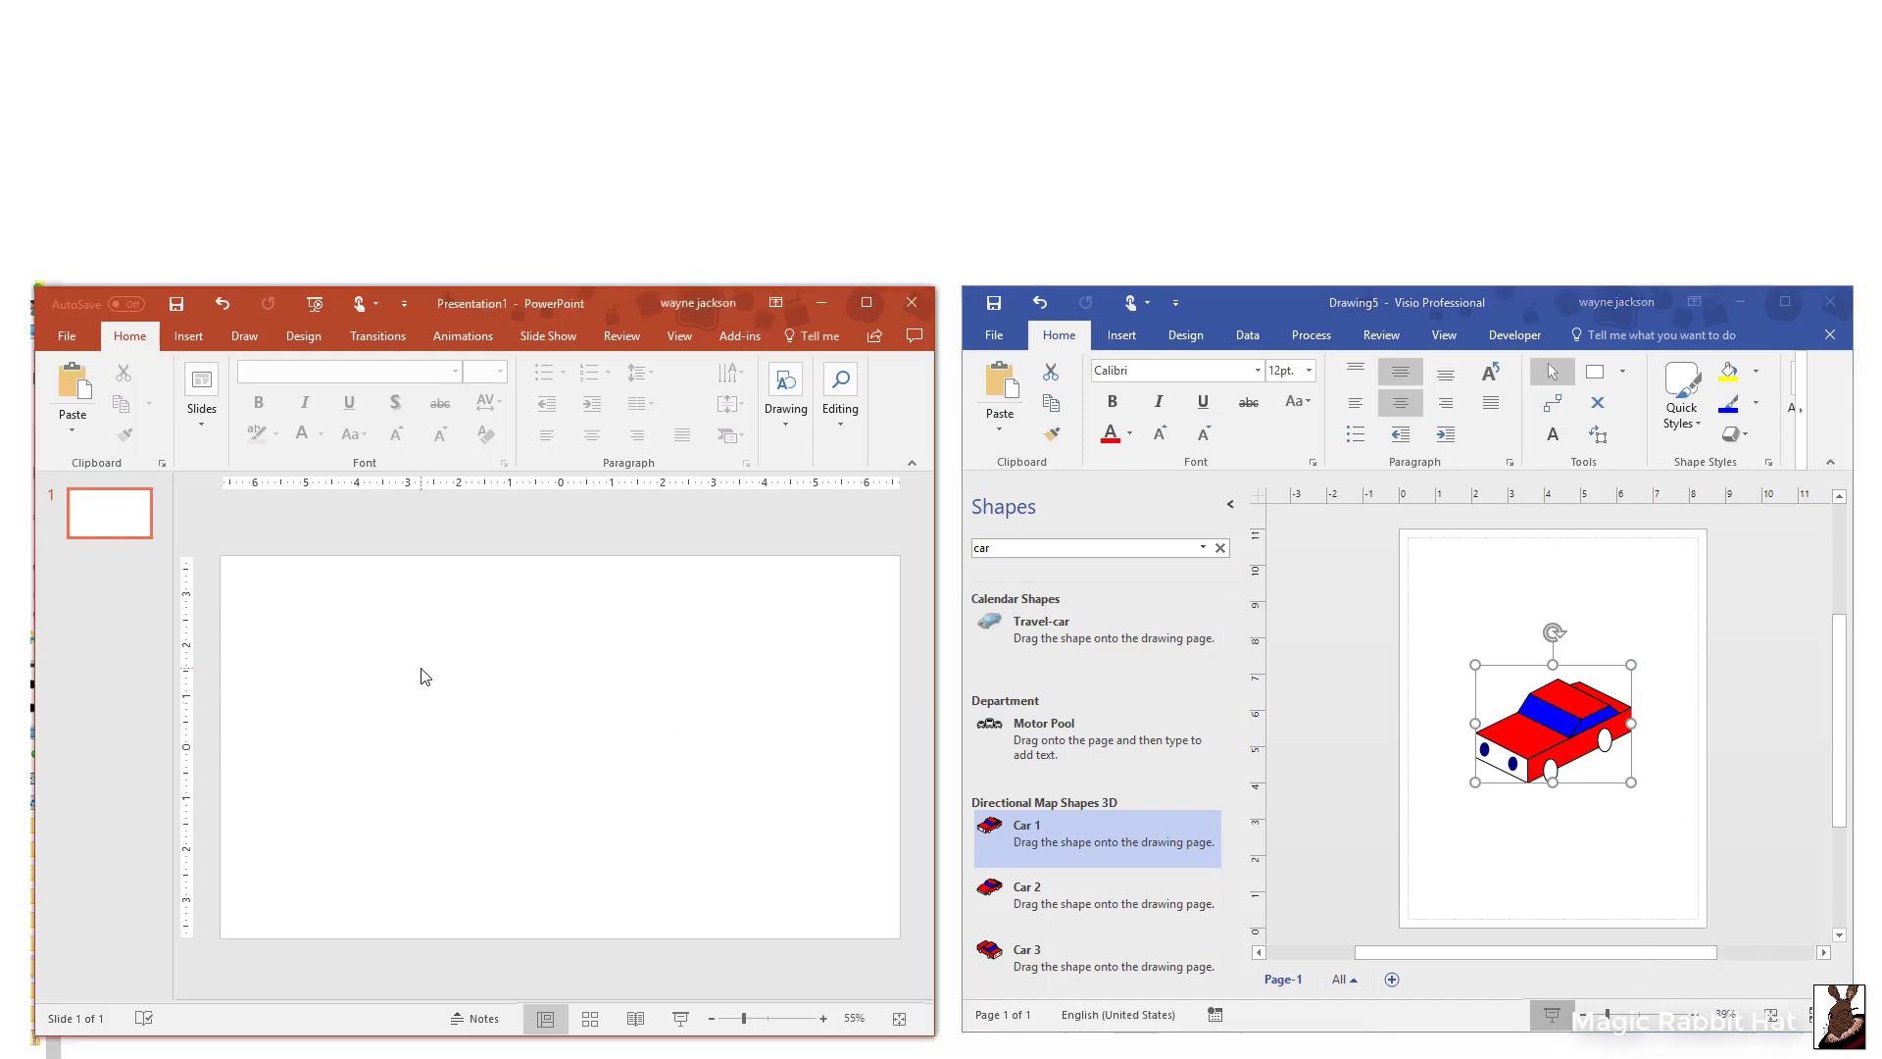
right_click(423, 669)
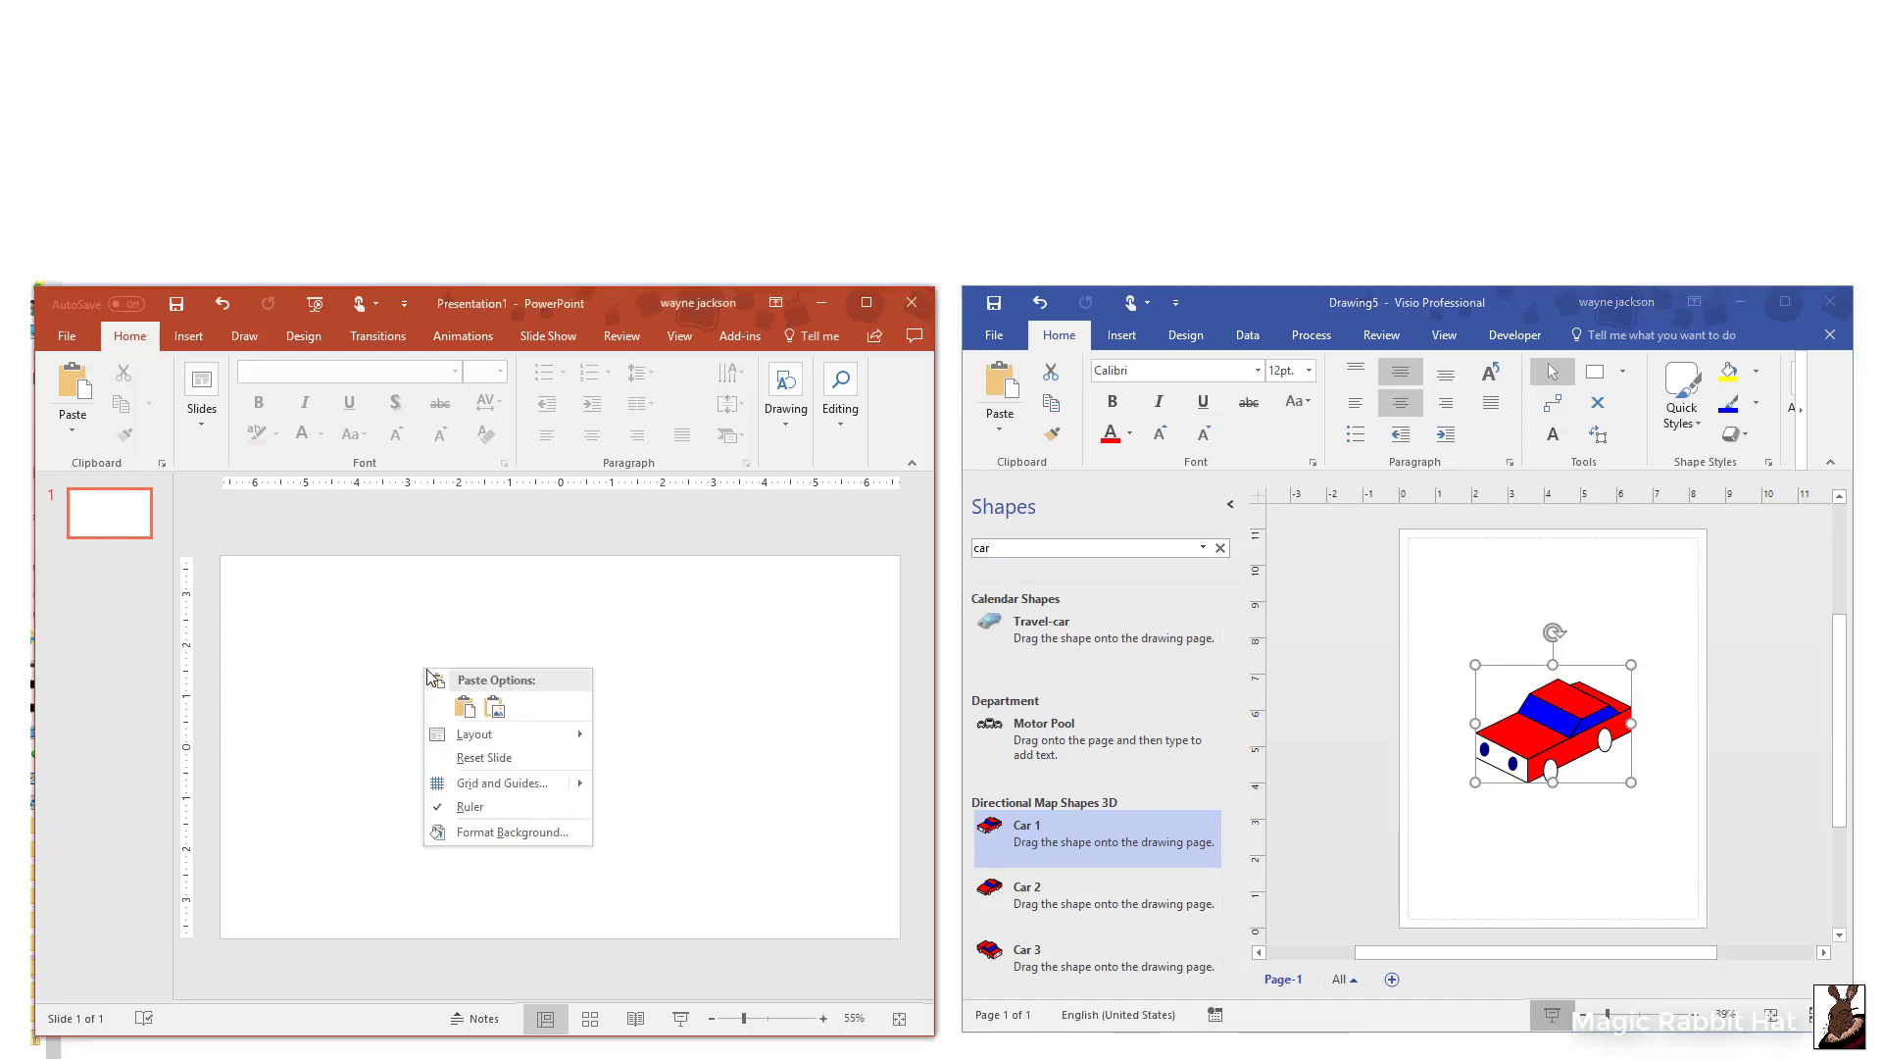
click(500, 715)
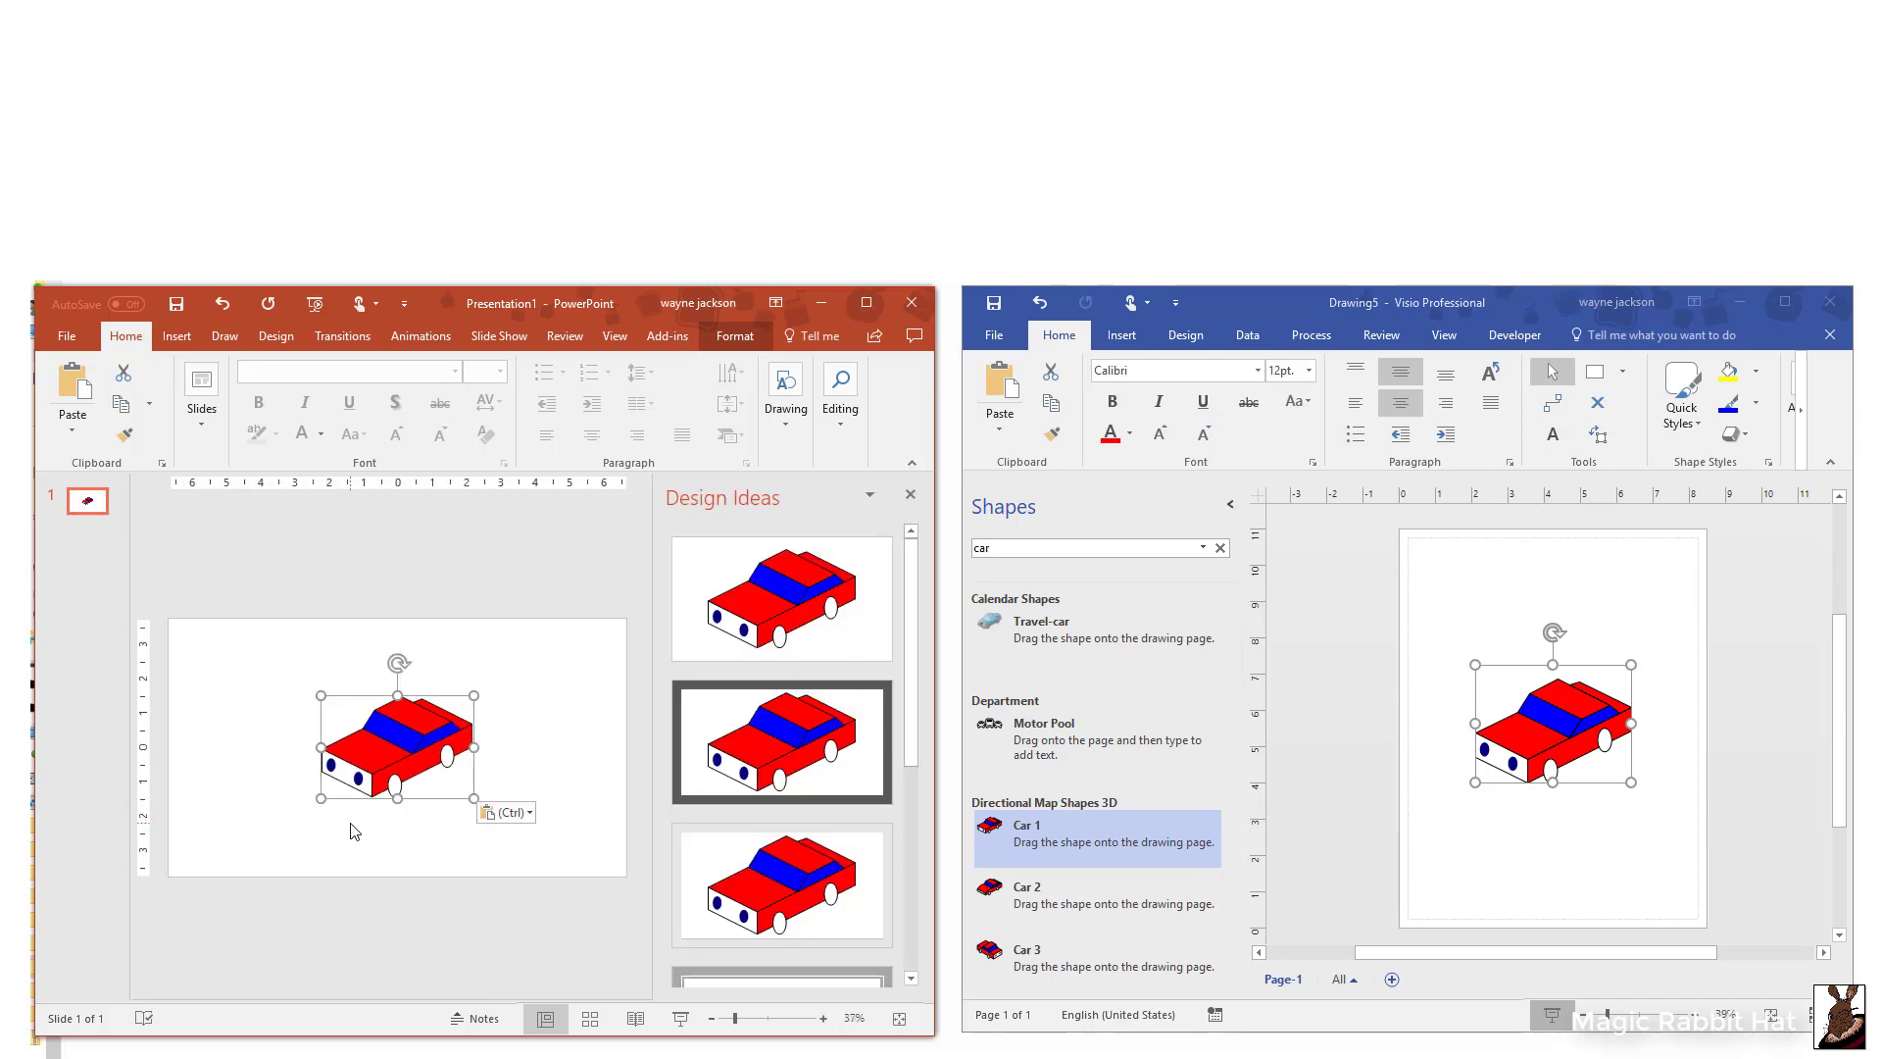